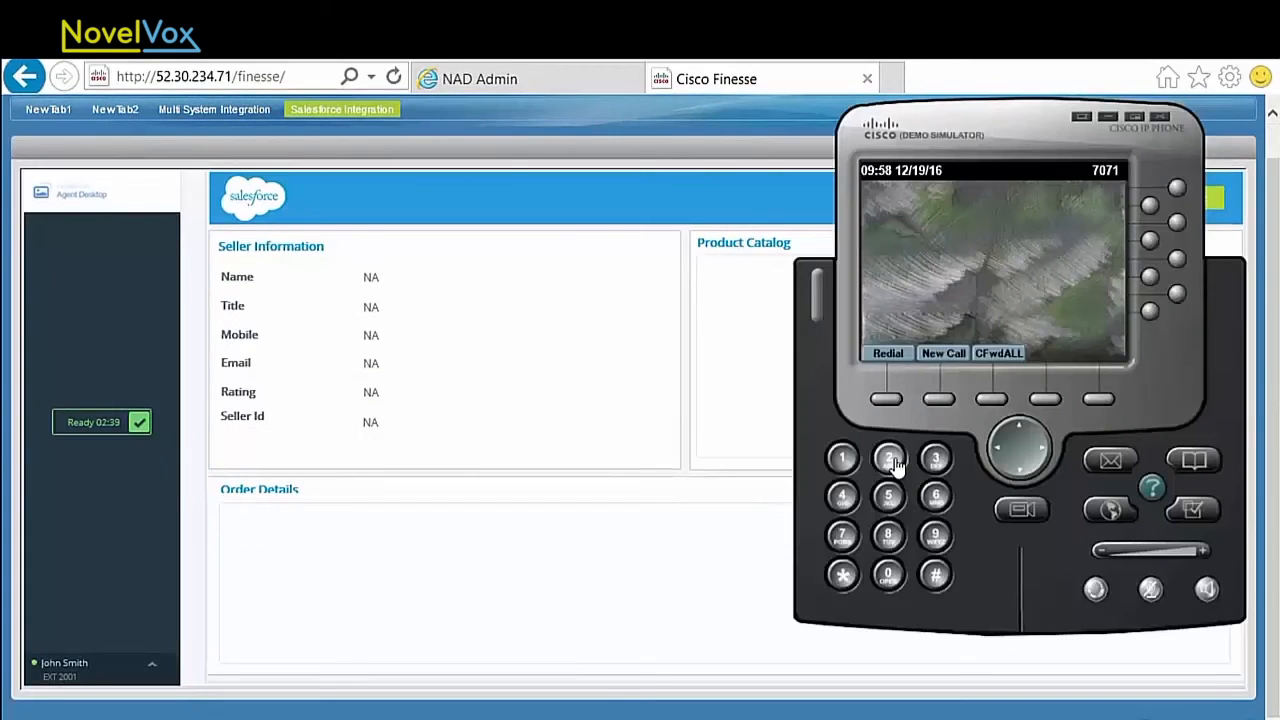
# Step: Place a call from the simulated IP phone and show the order details for the GoPro HERO5 Black Camera in the product catalog
pyautogui.click(889, 458)
pyautogui.click(889, 458)
pyautogui.click(889, 458)
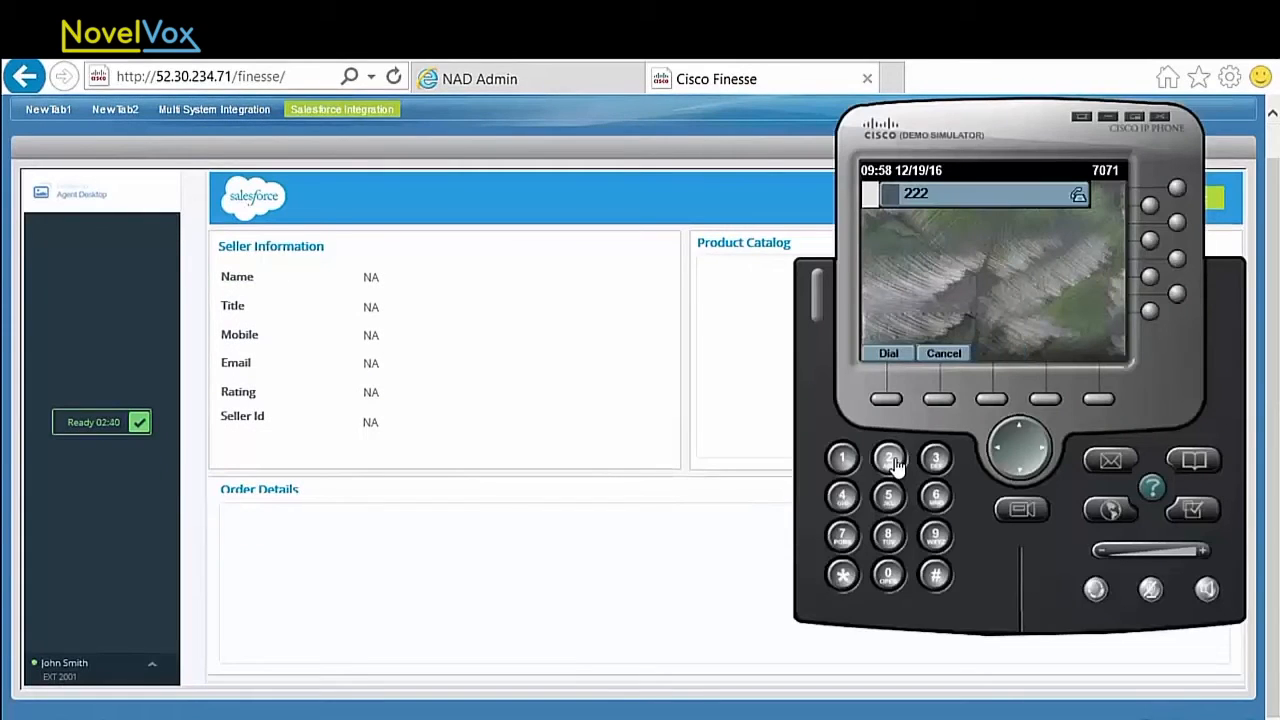
pyautogui.click(889, 458)
pyautogui.click(888, 354)
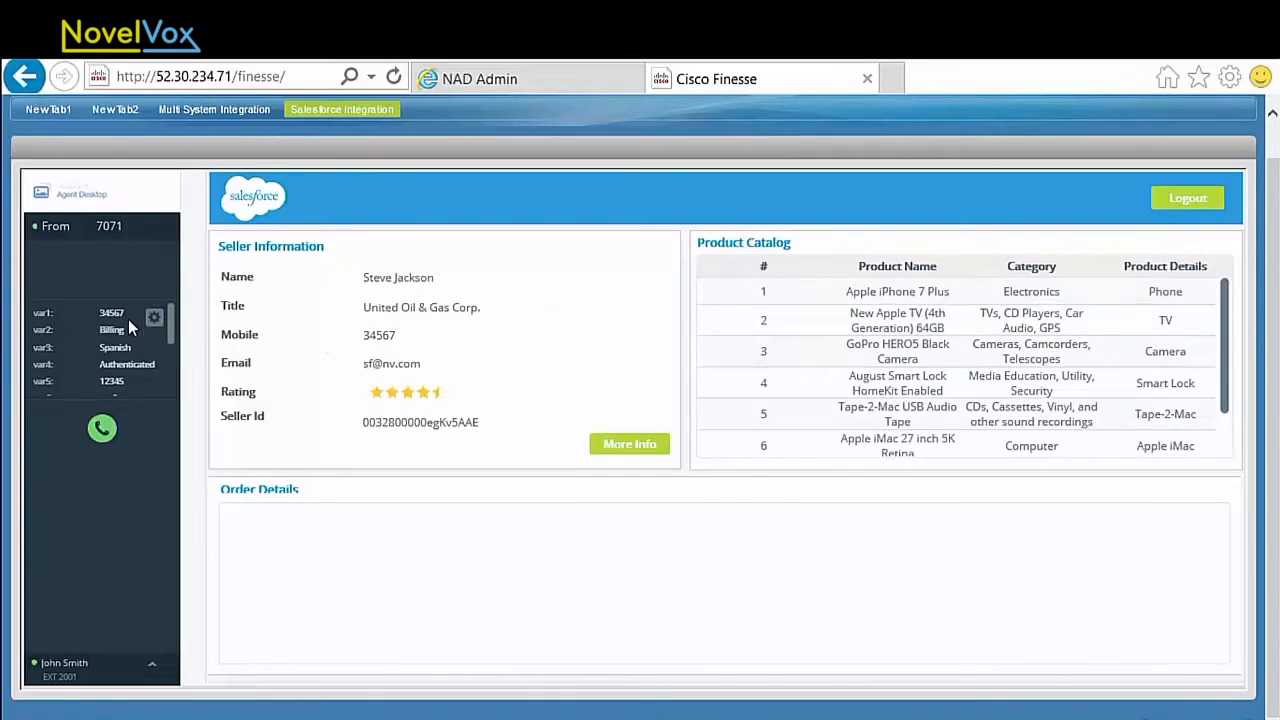
pyautogui.click(985, 354)
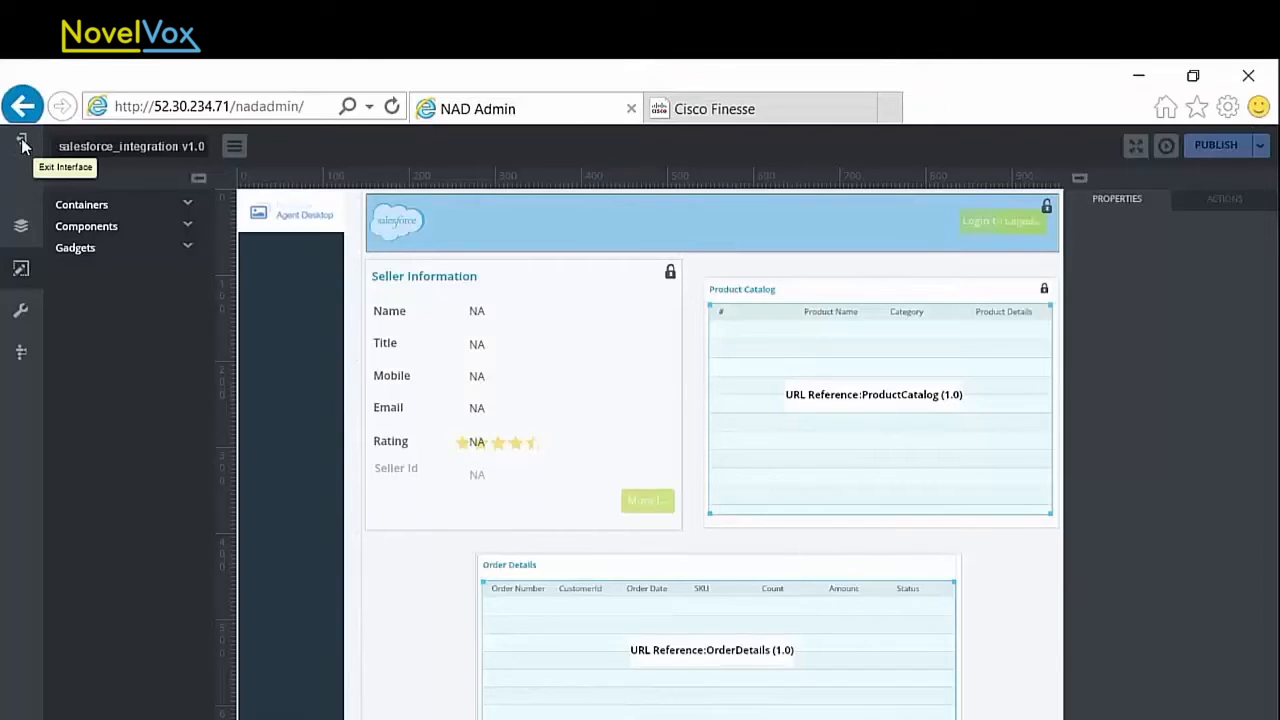
# Step: Switch to NAD Admin, inspect the multiSysSFDCAuthentication service in the Java classes, and filter the services by "do"
pyautogui.click(24, 141)
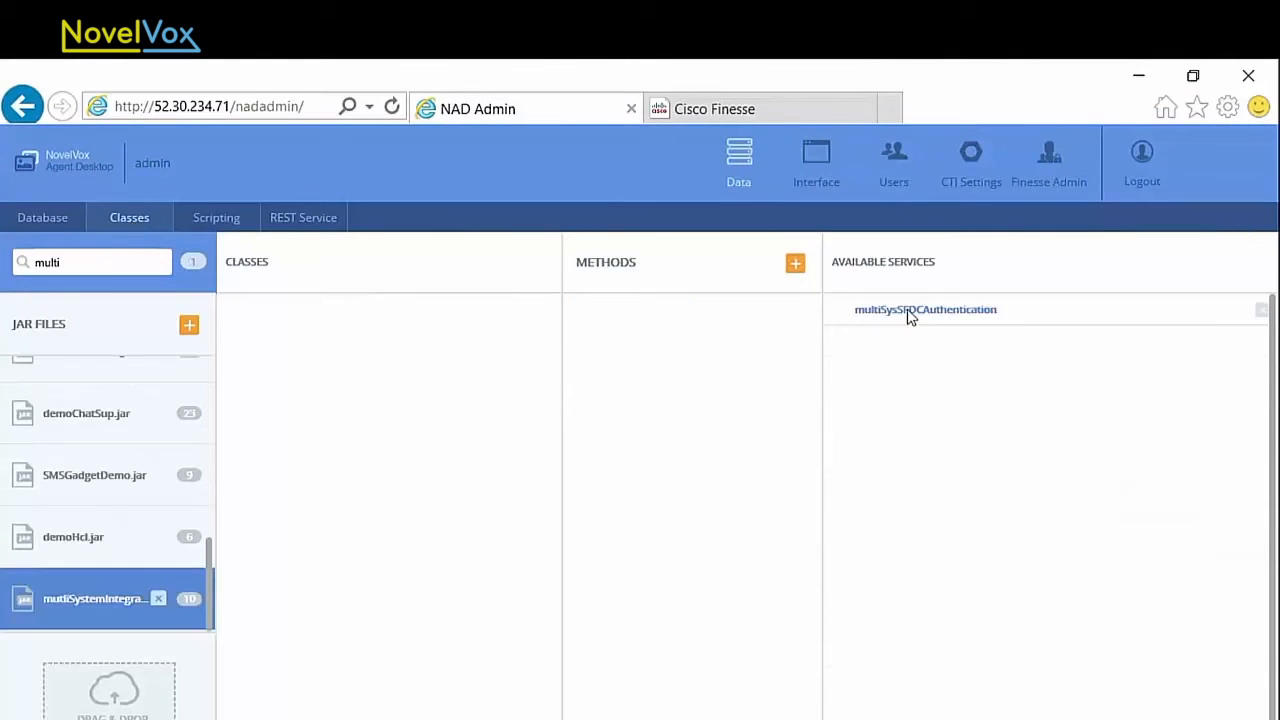
pyautogui.click(908, 311)
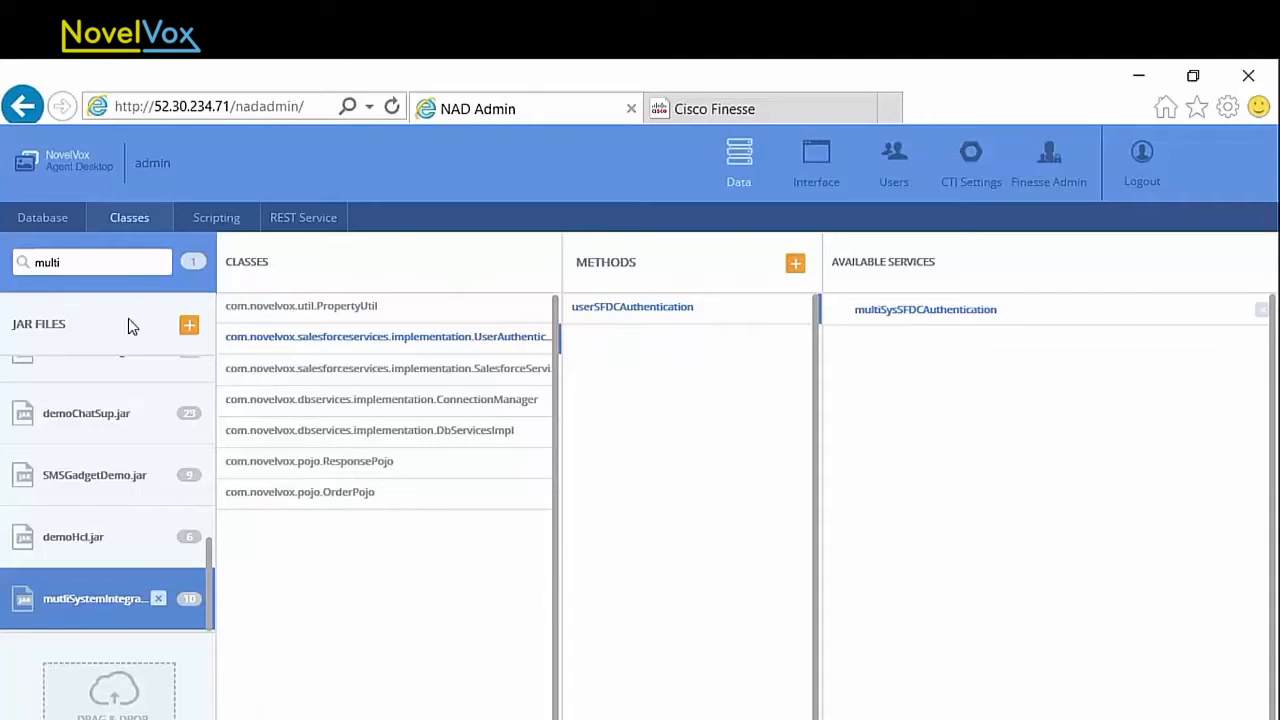
pyautogui.moveTo(118, 258); pyautogui.dragTo(25, 260)
pyautogui.write('do')
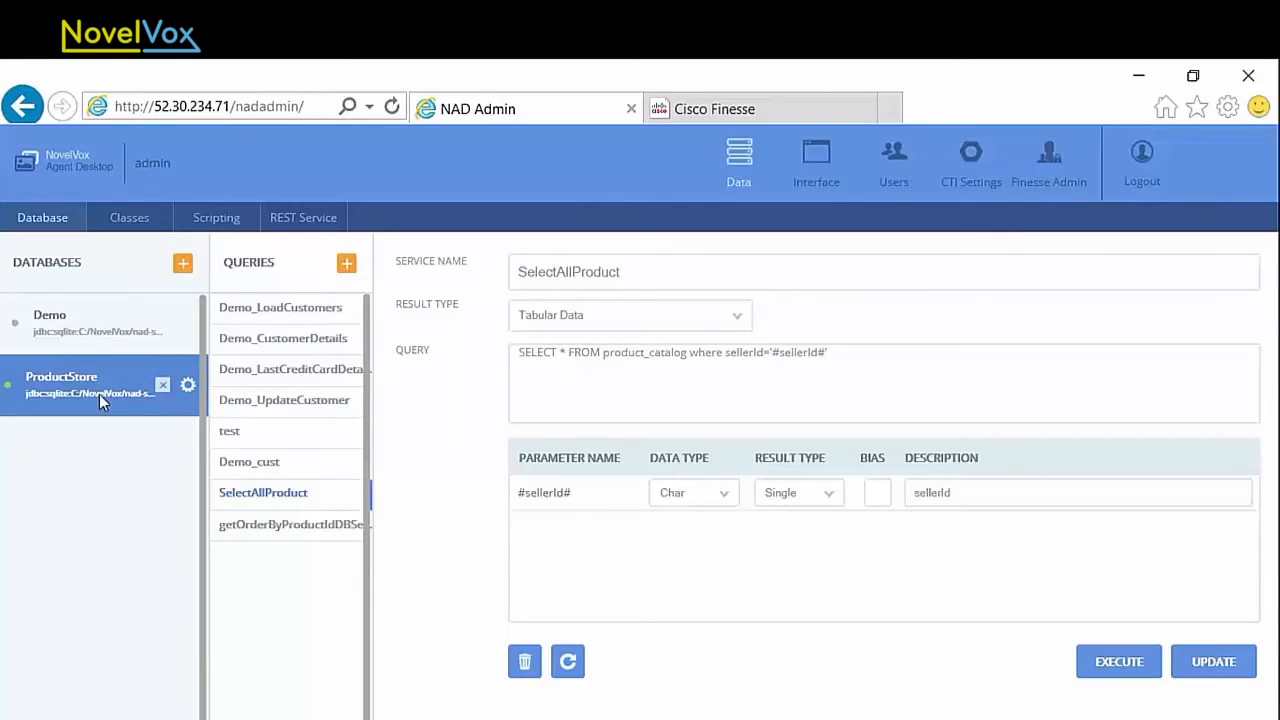
# Step: Open the salesforce_integration interface design and display its Detailed Seller Information popup
pyautogui.click(810, 185)
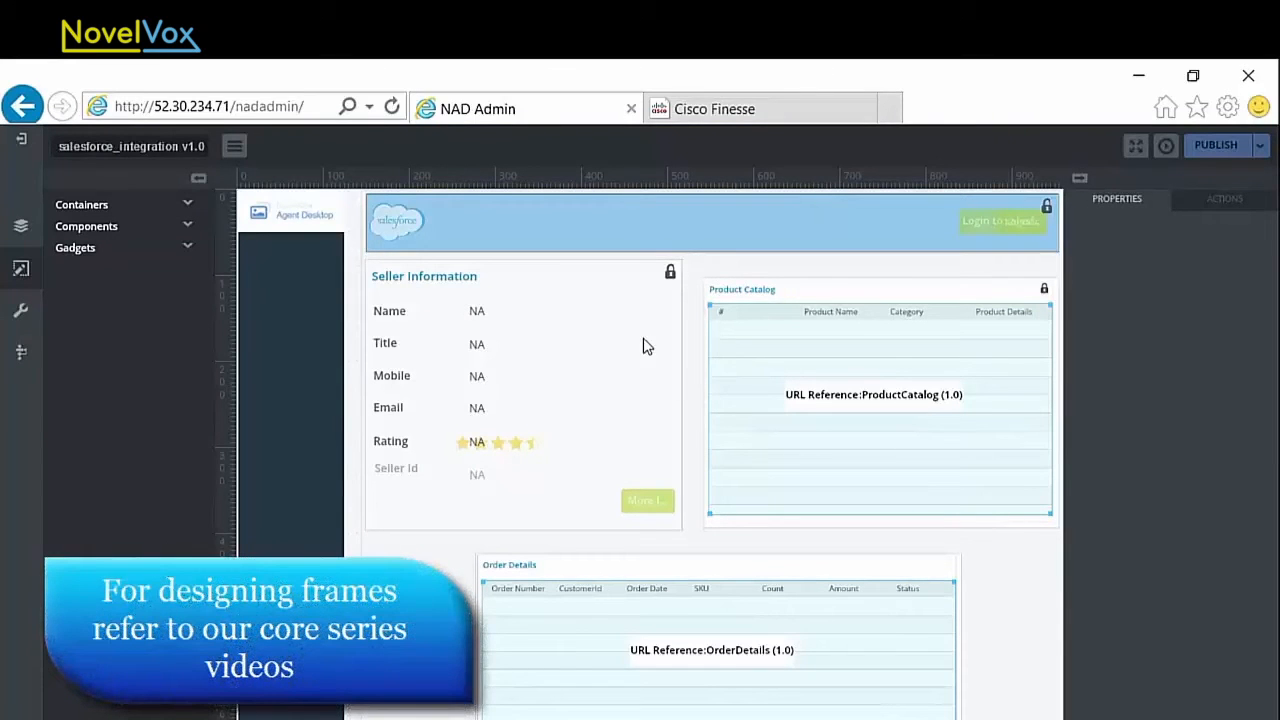
pyautogui.click(1168, 146)
pyautogui.click(774, 415)
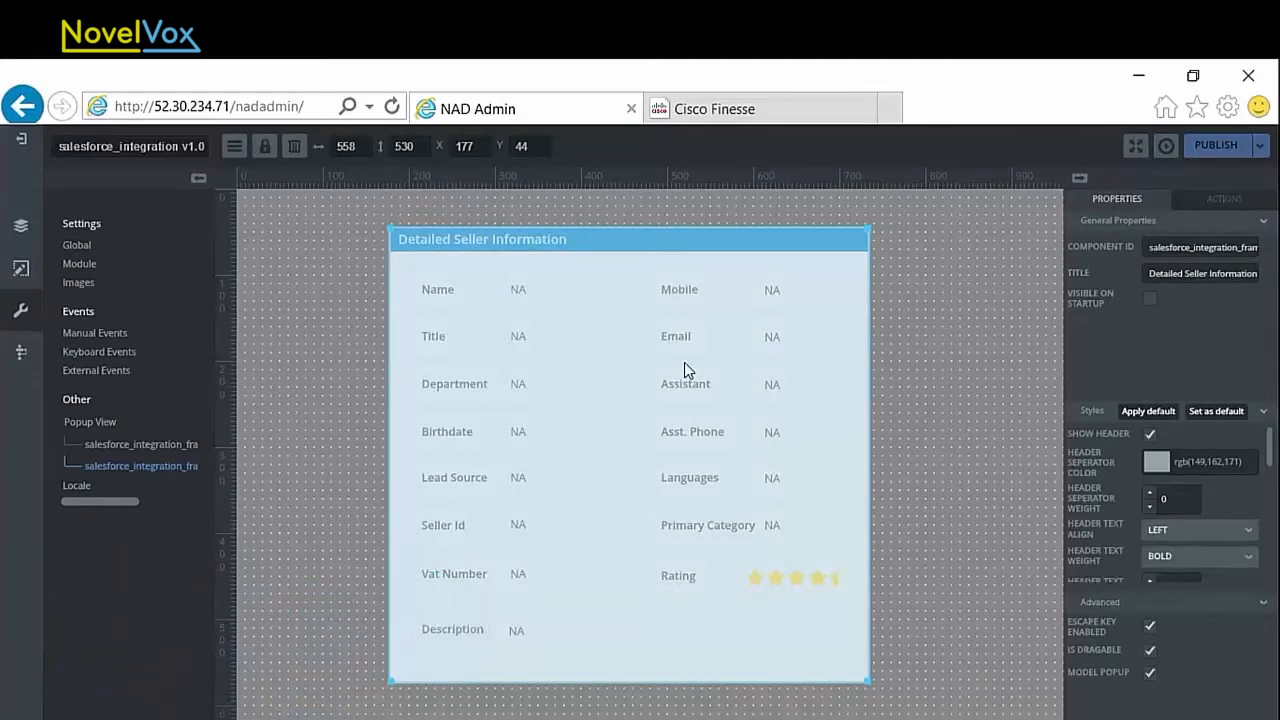
# Step: Inspect the username and security token inputs of the Login to Salesforce popup, then return to the landing page frame
pyautogui.click(158, 443)
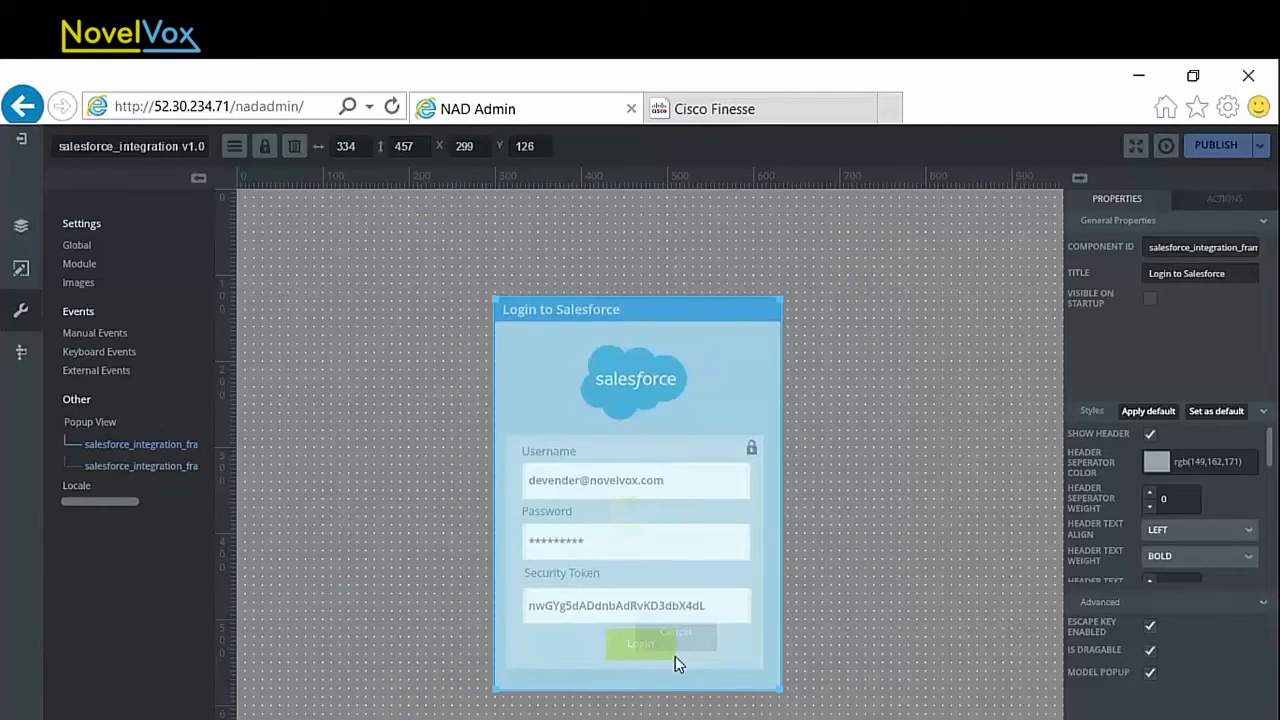
pyautogui.click(563, 491)
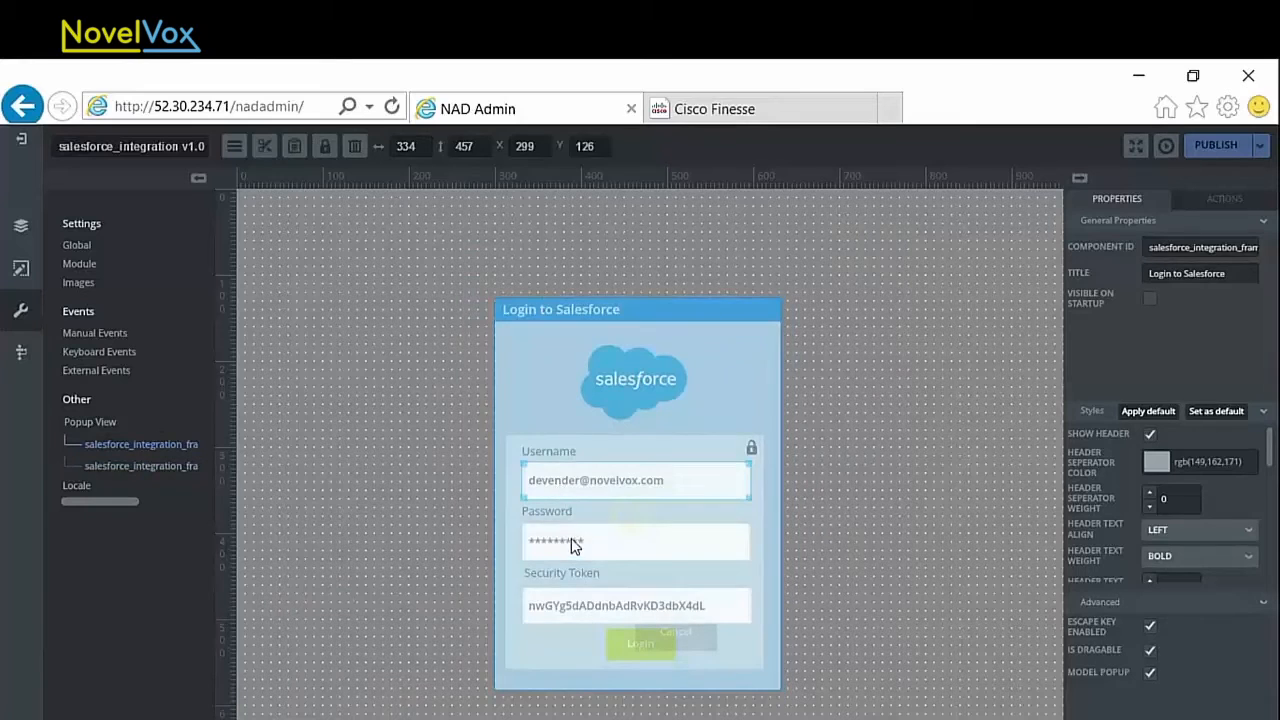
pyautogui.click(602, 616)
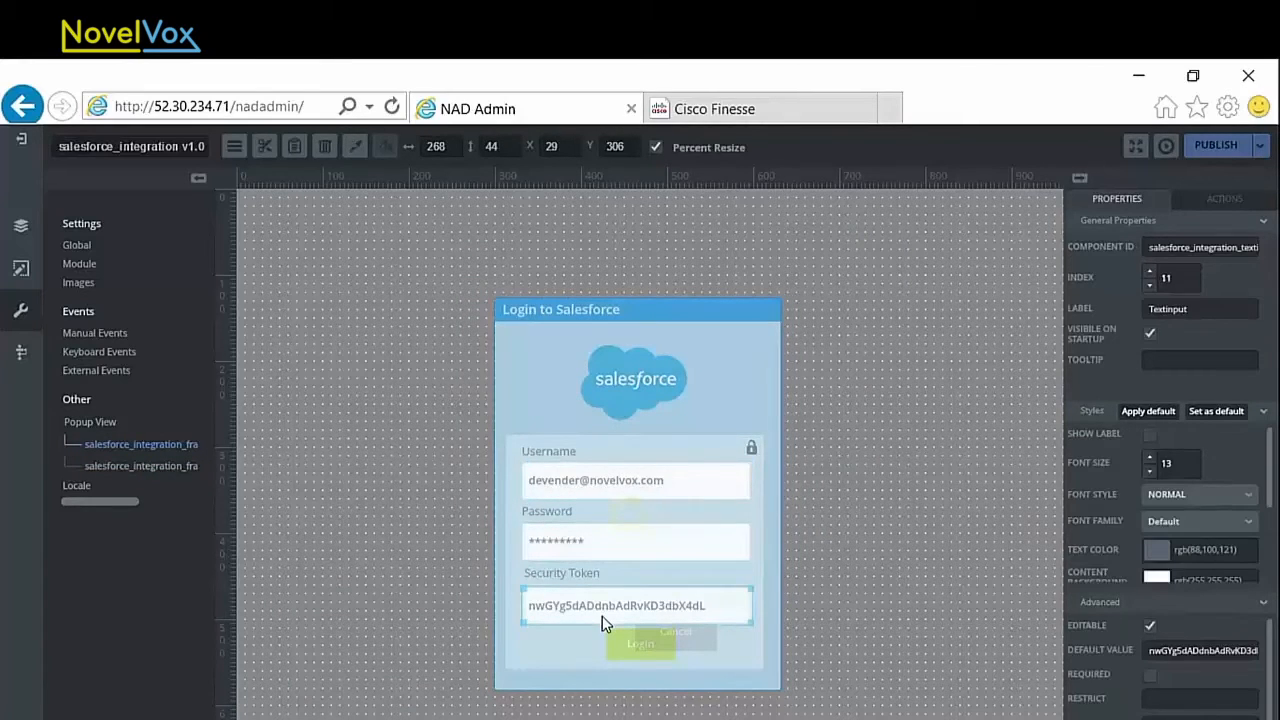
pyautogui.click(1166, 146)
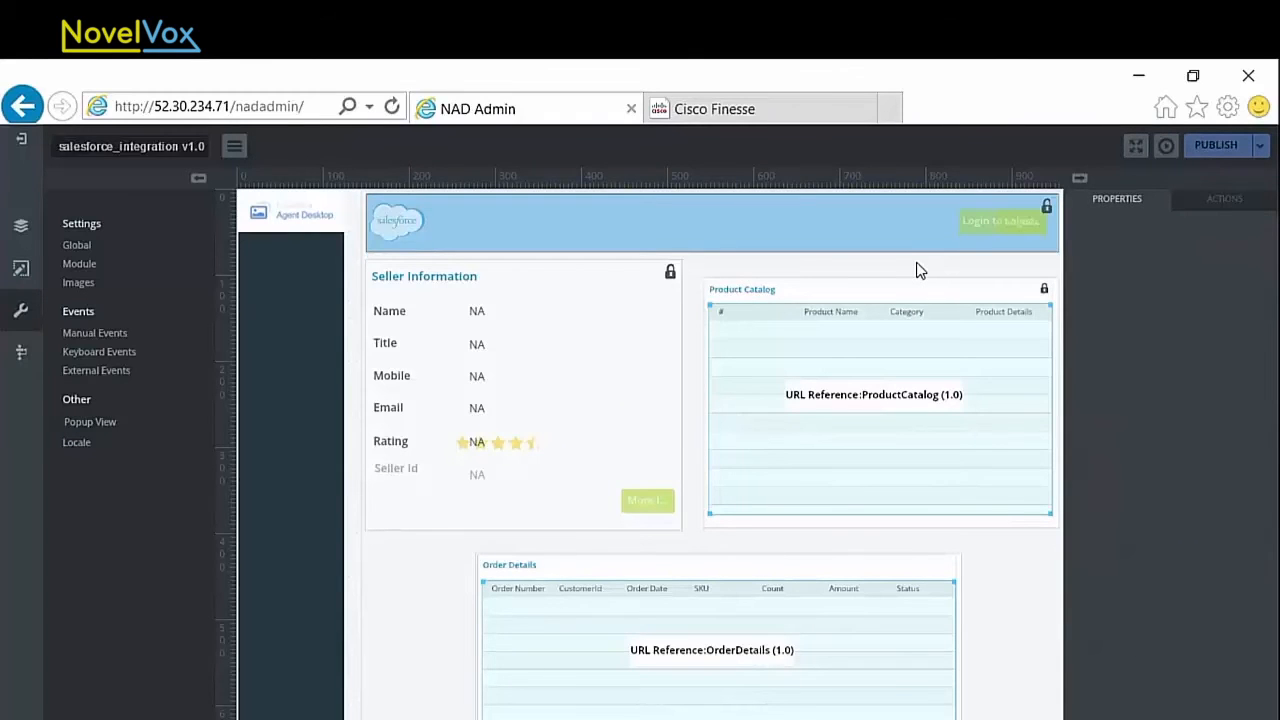
# Step: Add a Fire Event action to the header login button's onClick trigger, firing the SHOW_LOGIN_POPUP manual event
pyautogui.click(986, 230)
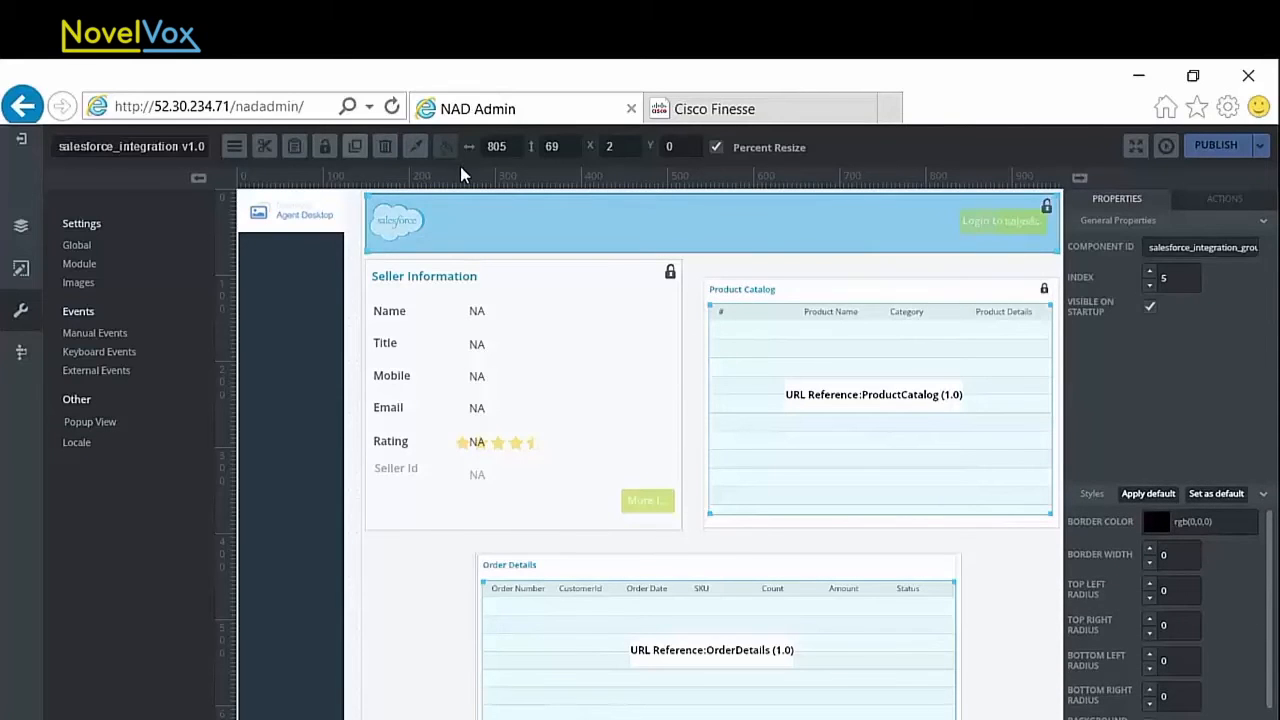
pyautogui.click(968, 222)
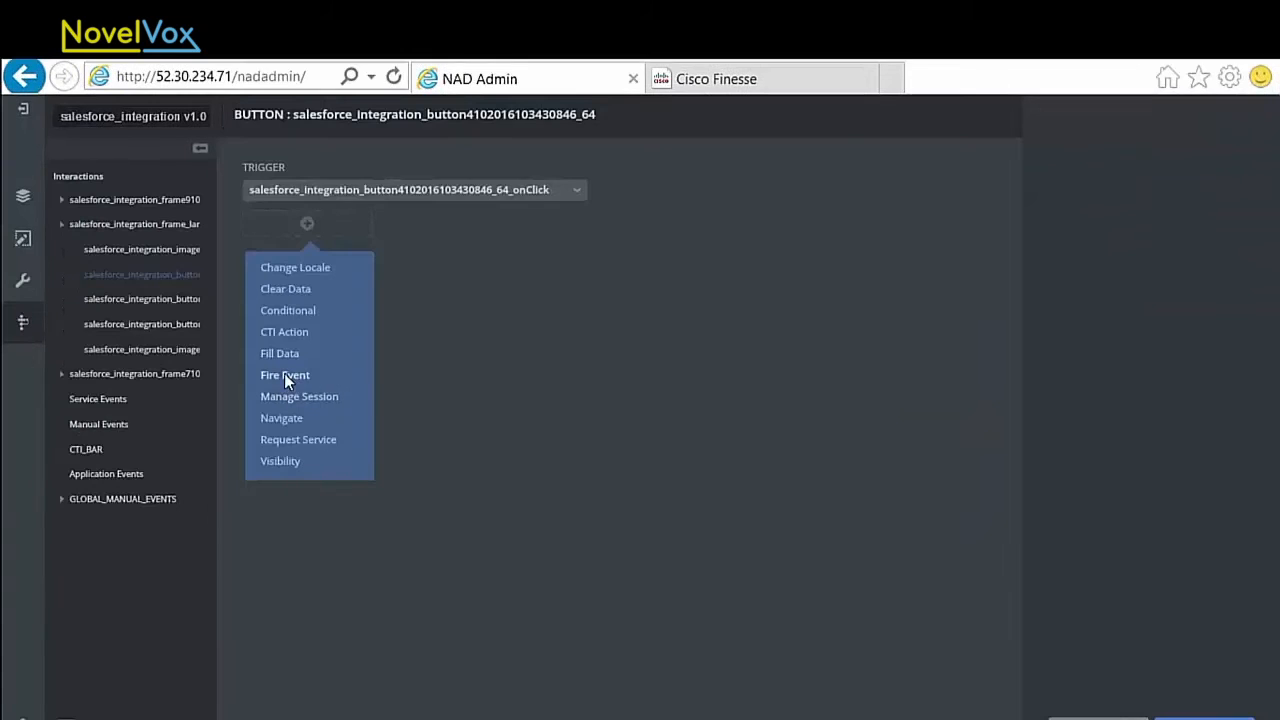
pyautogui.click(284, 375)
pyautogui.click(1245, 189)
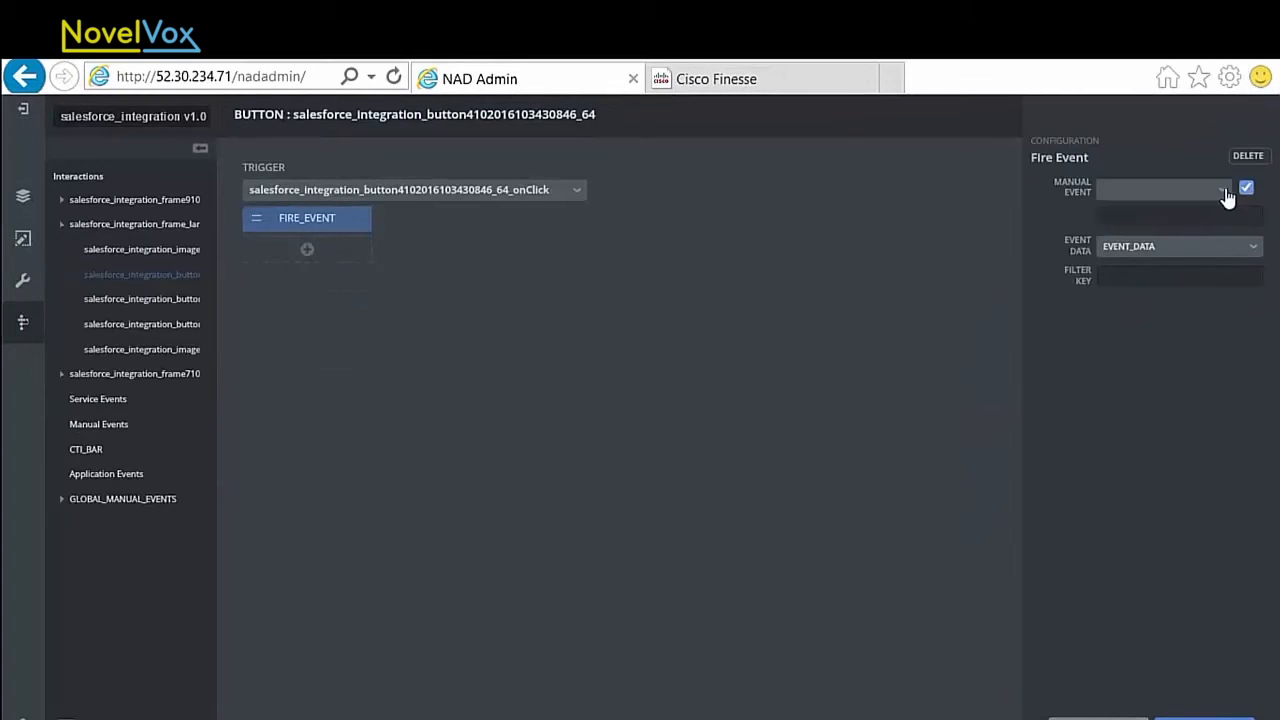
pyautogui.click(1224, 190)
pyautogui.moveTo(1224, 262); pyautogui.dragTo(1229, 282)
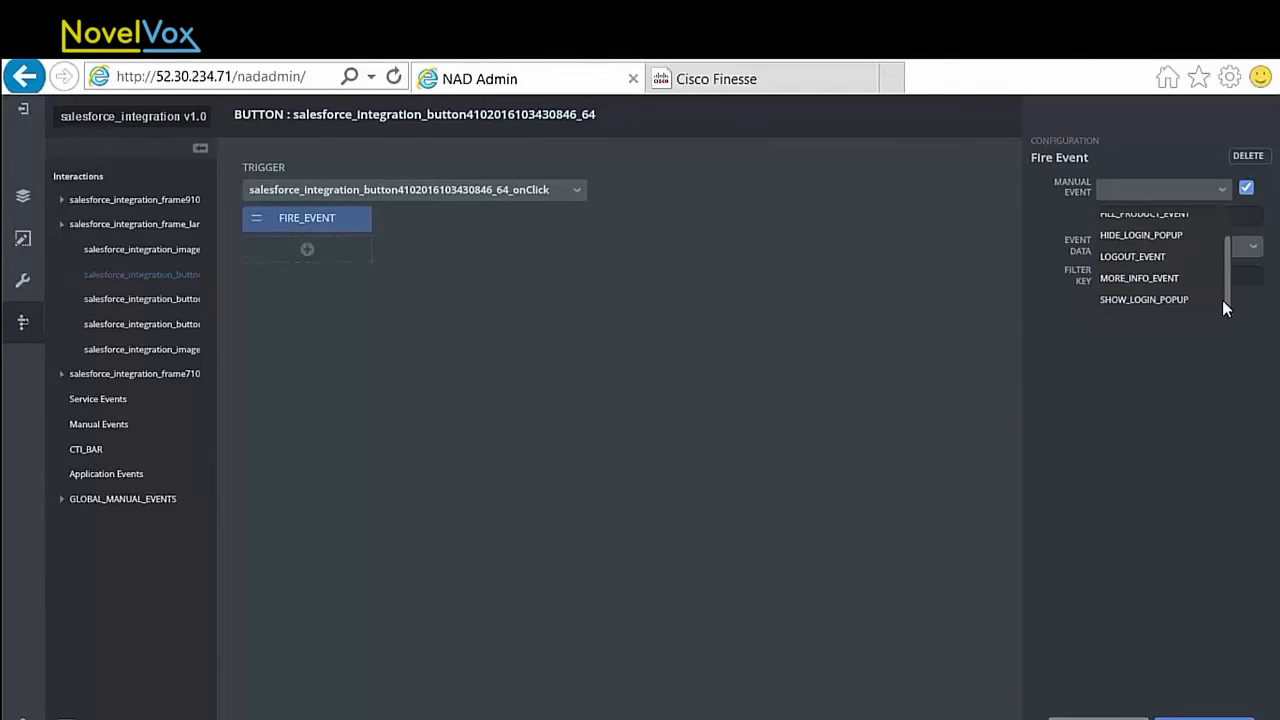
pyautogui.click(1218, 299)
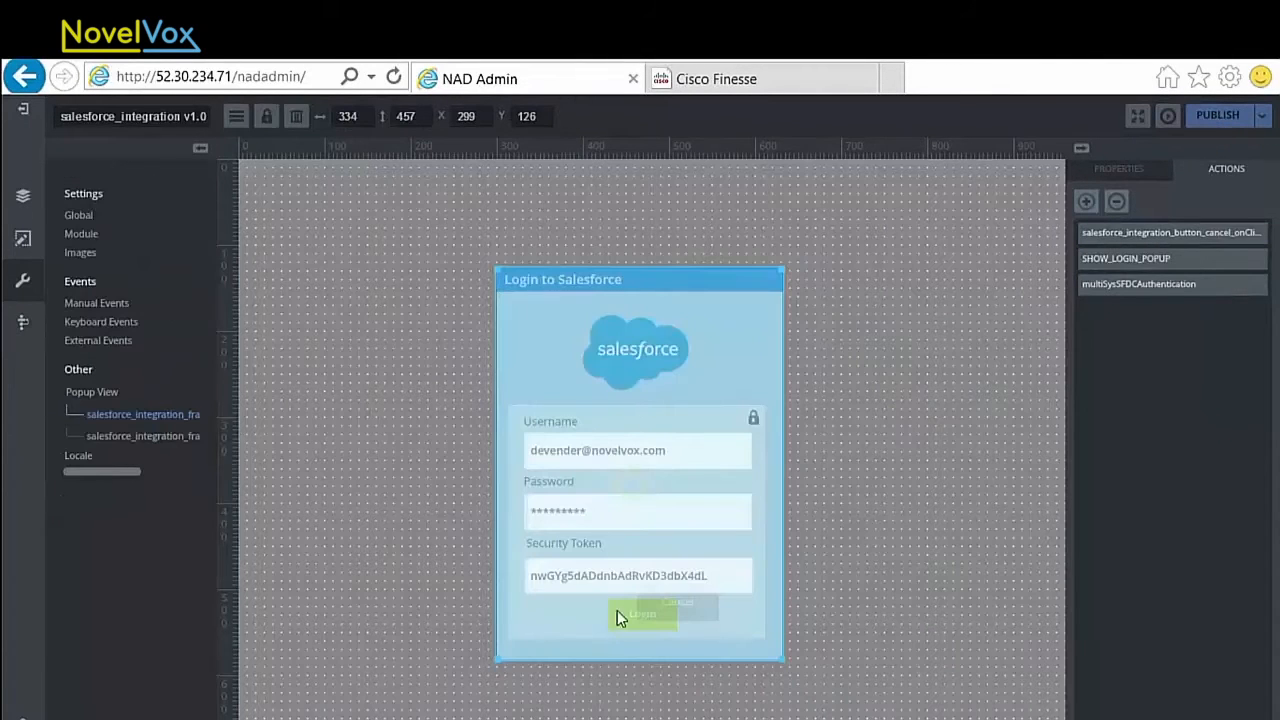
# Step: Inspect the popup Login button's onClick Request Service action and the multiSysSFDCAuthentication parameters bound to the text inputs
pyautogui.click(624, 620)
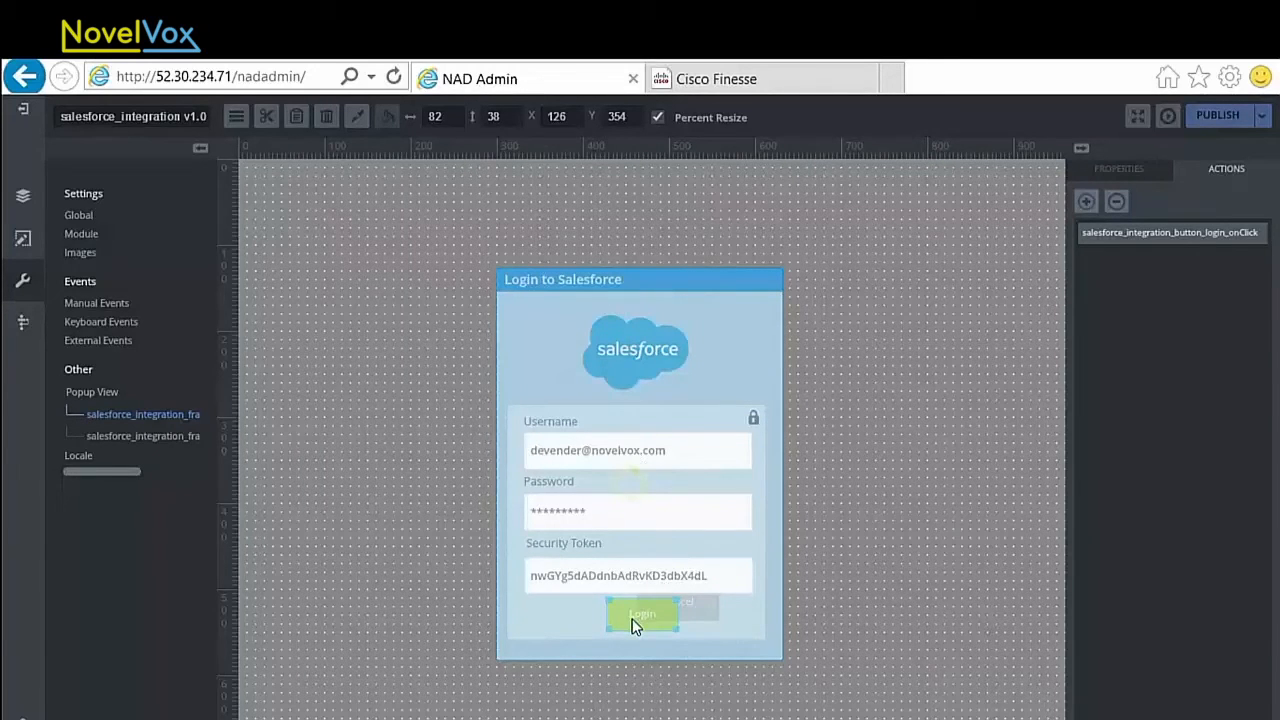
pyautogui.doubleClick(1105, 240)
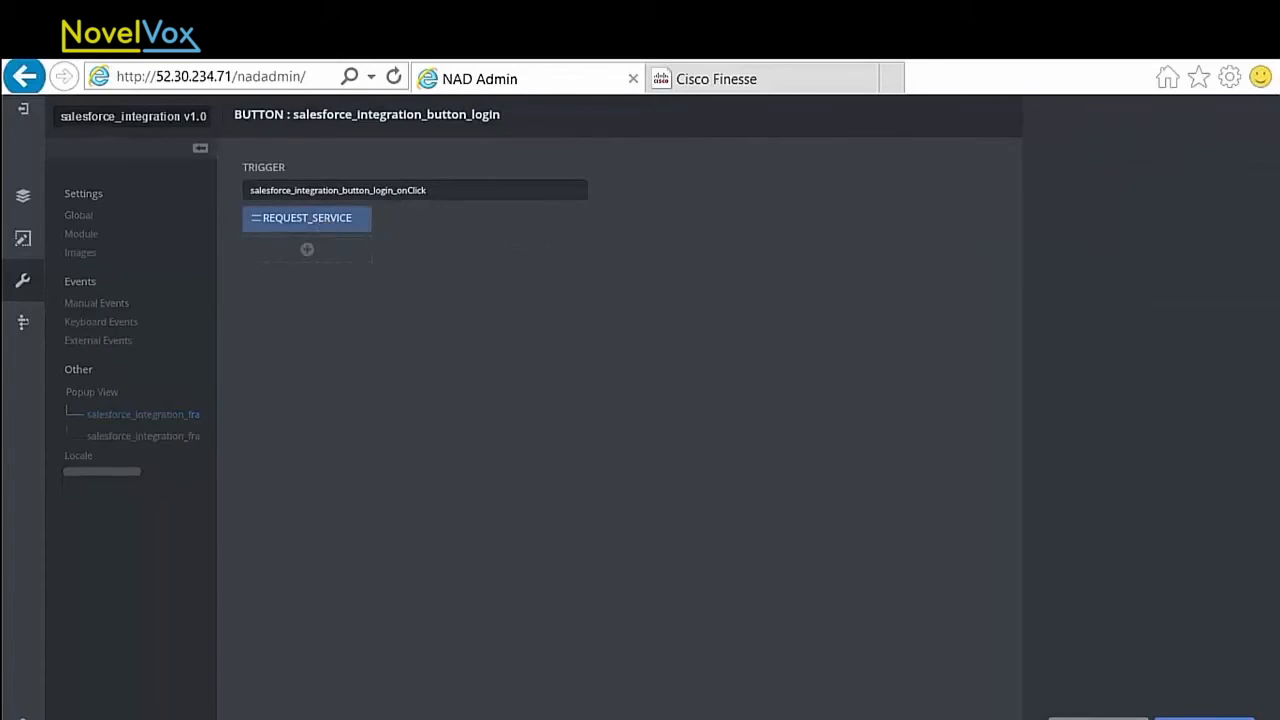
pyautogui.click(321, 219)
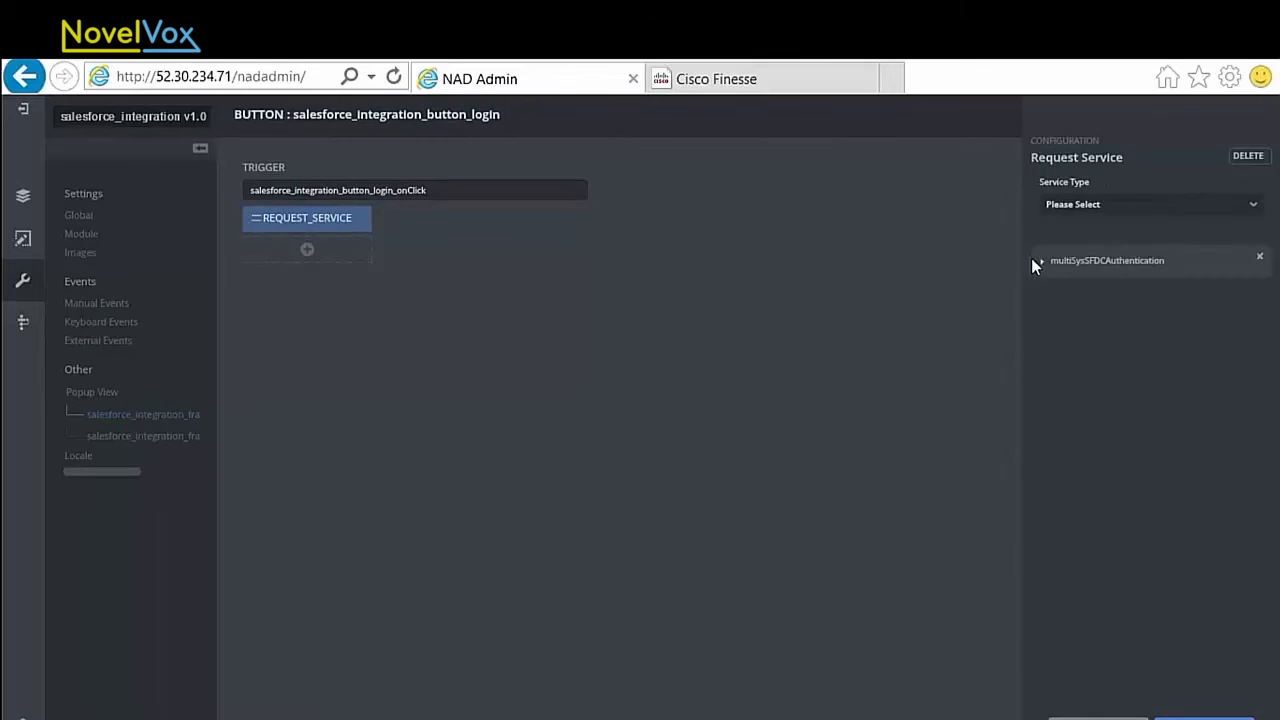
pyautogui.click(1042, 266)
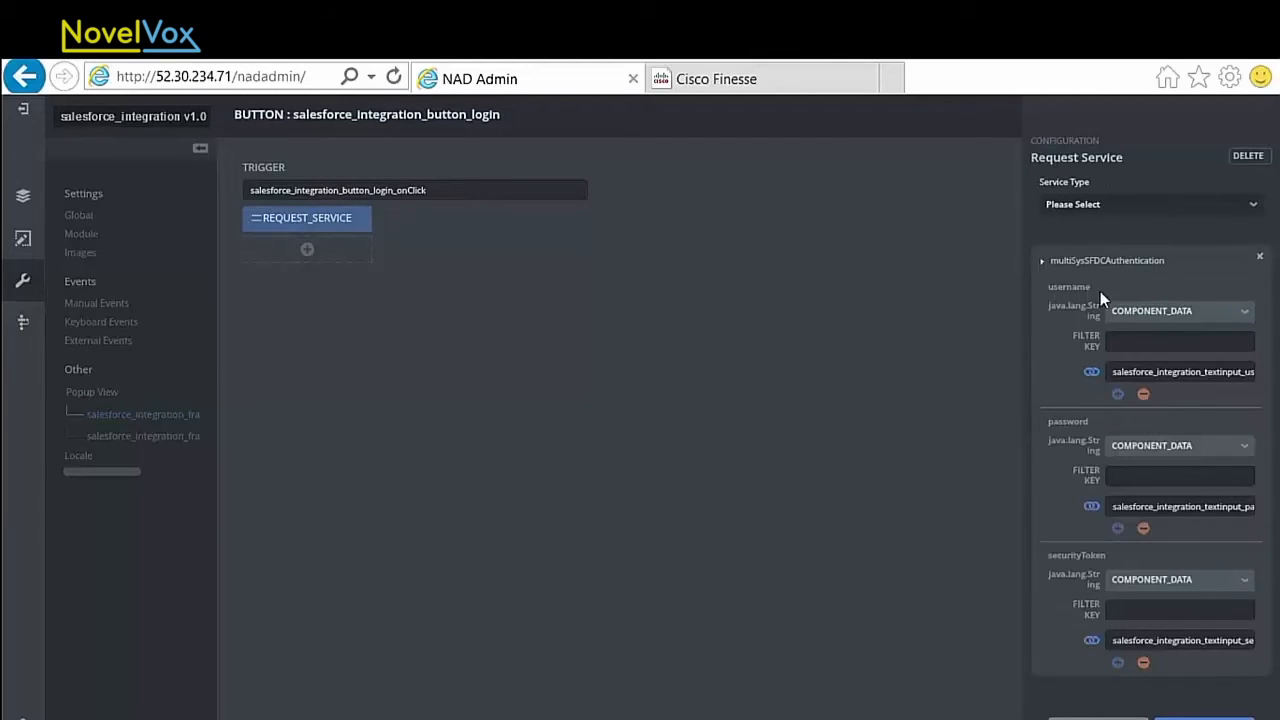
pyautogui.moveTo(1118, 373); pyautogui.dragTo(1254, 372)
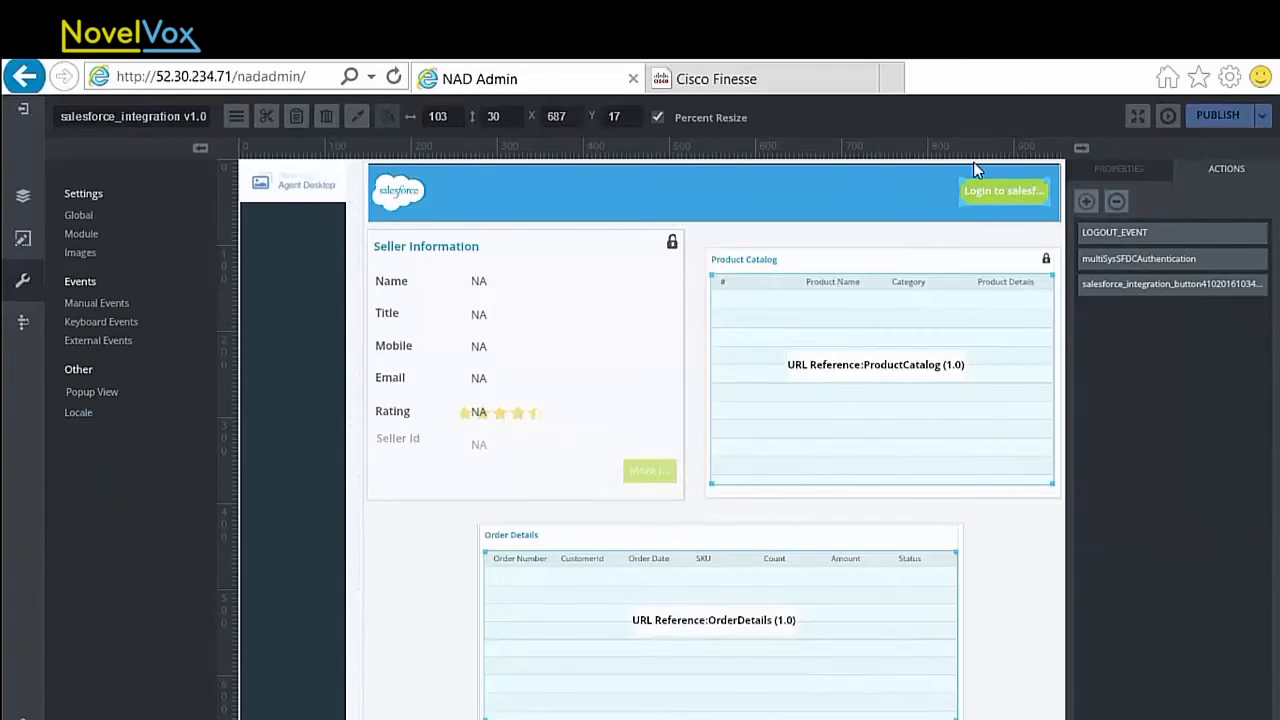
# Step: Review the Visibility and Manage Session settings of the header login button's multiSysSFDCAuthentication action, then close it
pyautogui.click(1129, 258)
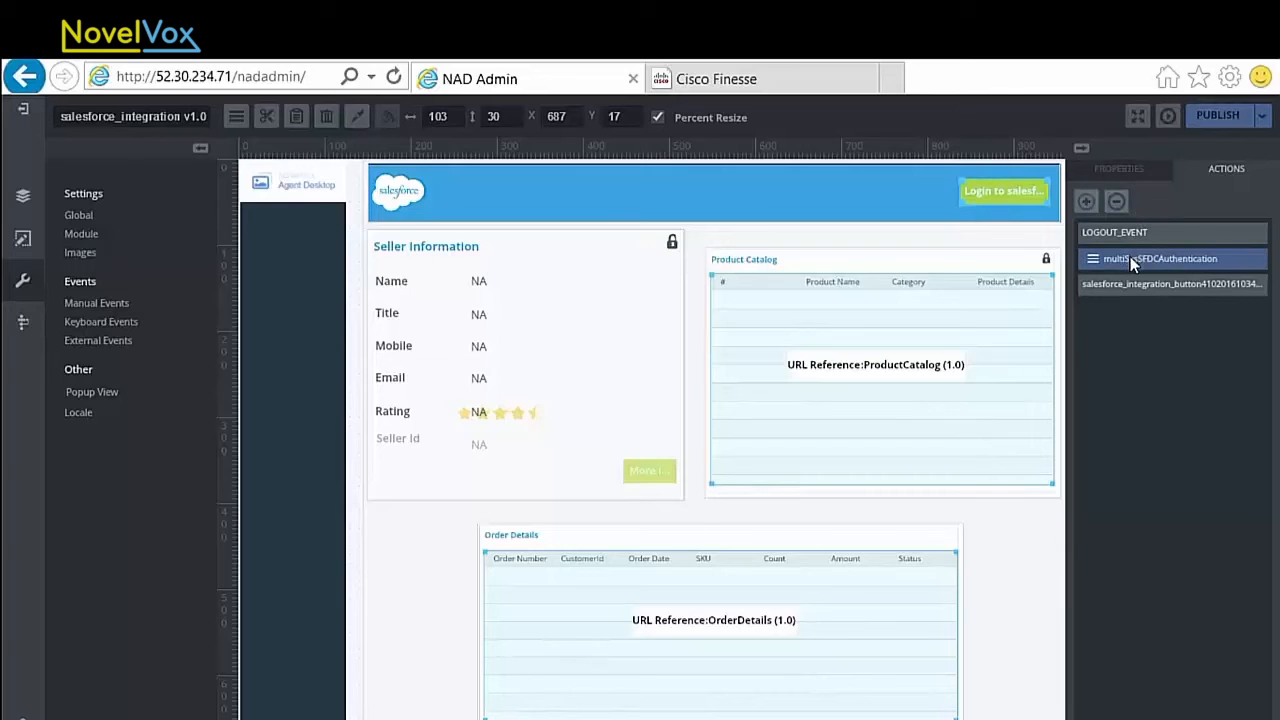
pyautogui.doubleClick(1158, 261)
pyautogui.click(290, 220)
pyautogui.click(322, 255)
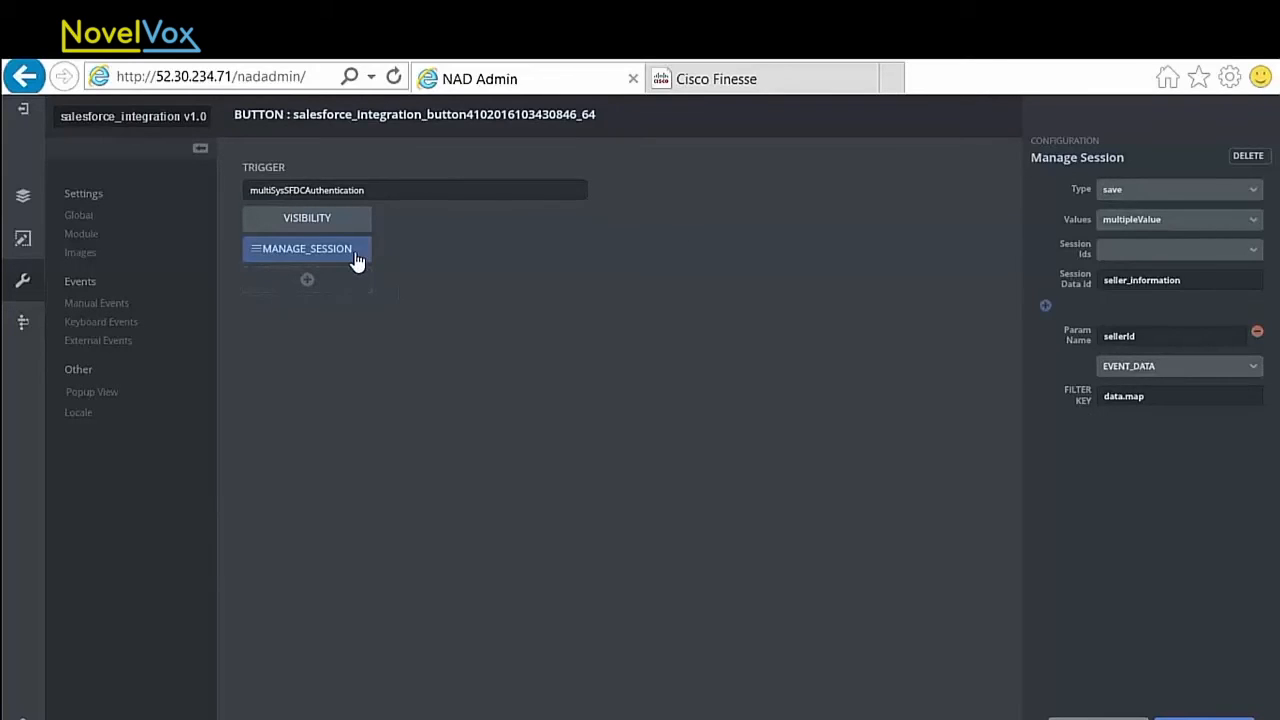
pyautogui.click(1203, 191)
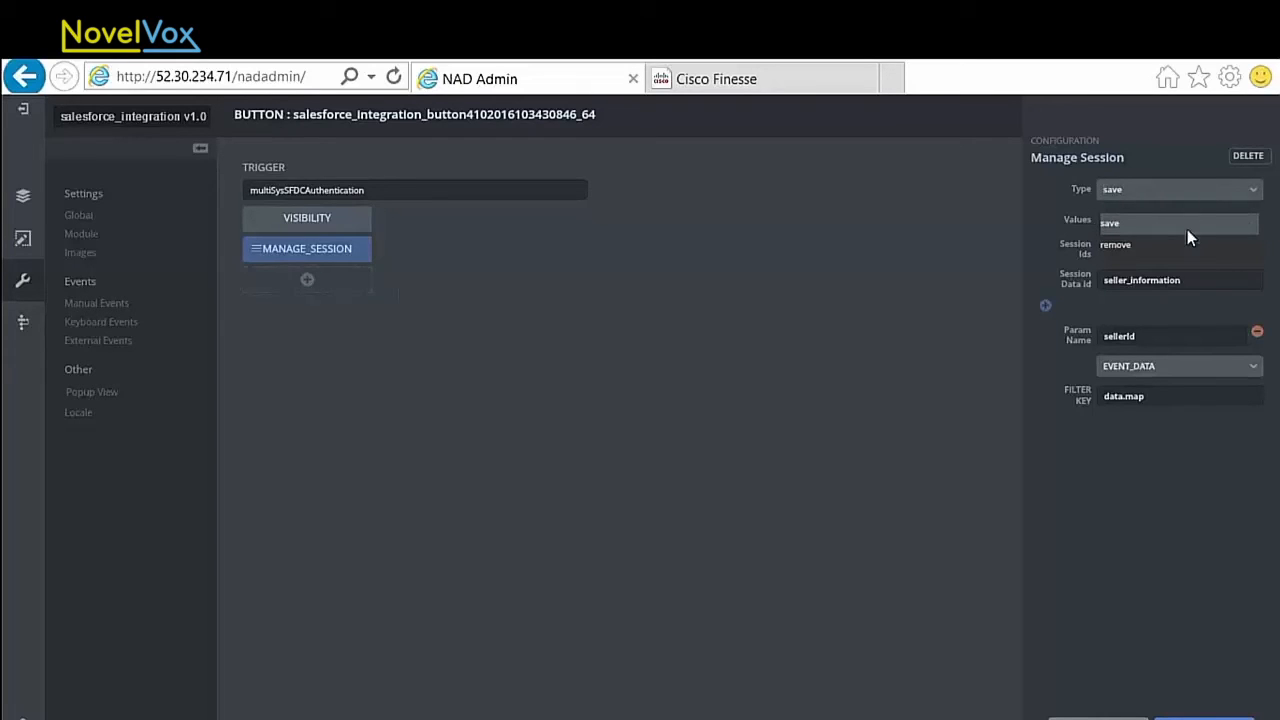
pyautogui.click(1199, 283)
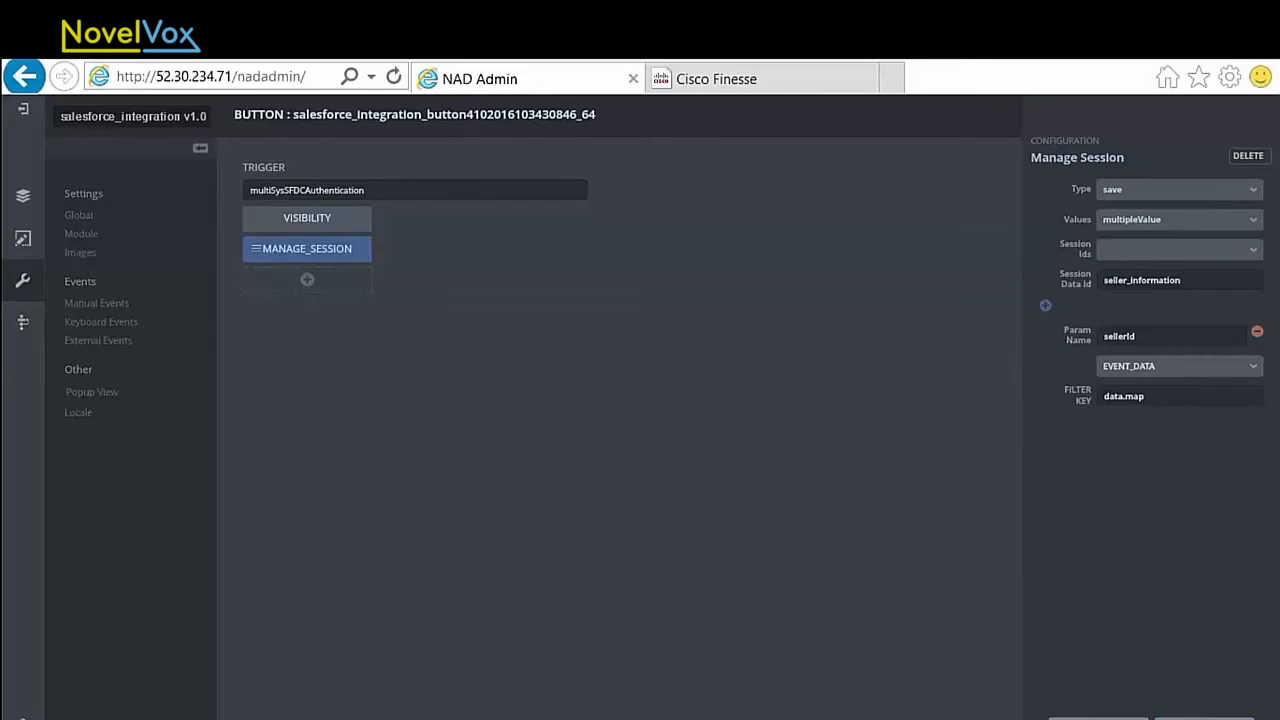
pyautogui.click(1204, 718)
# Step: Remove the existing CALL_END and CALL_INITIATED actions from the landing page frame and keep that frame selected
pyautogui.click(686, 268)
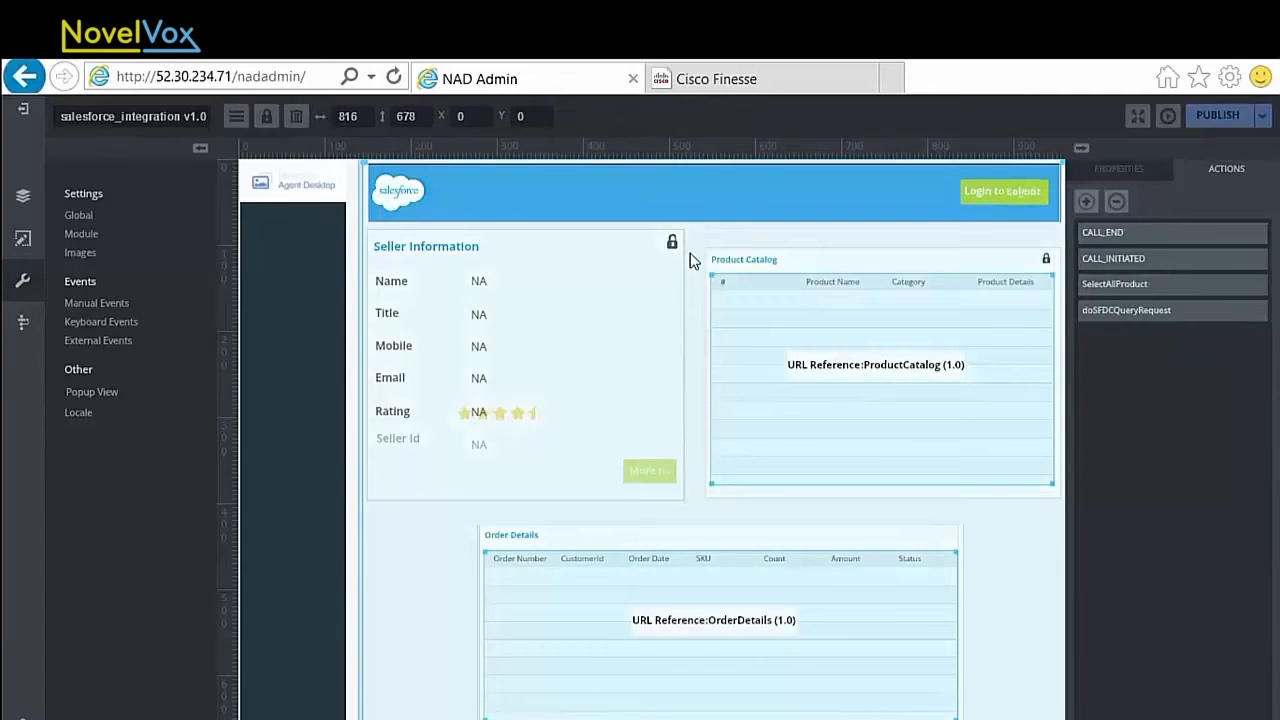
pyautogui.doubleClick(1155, 251)
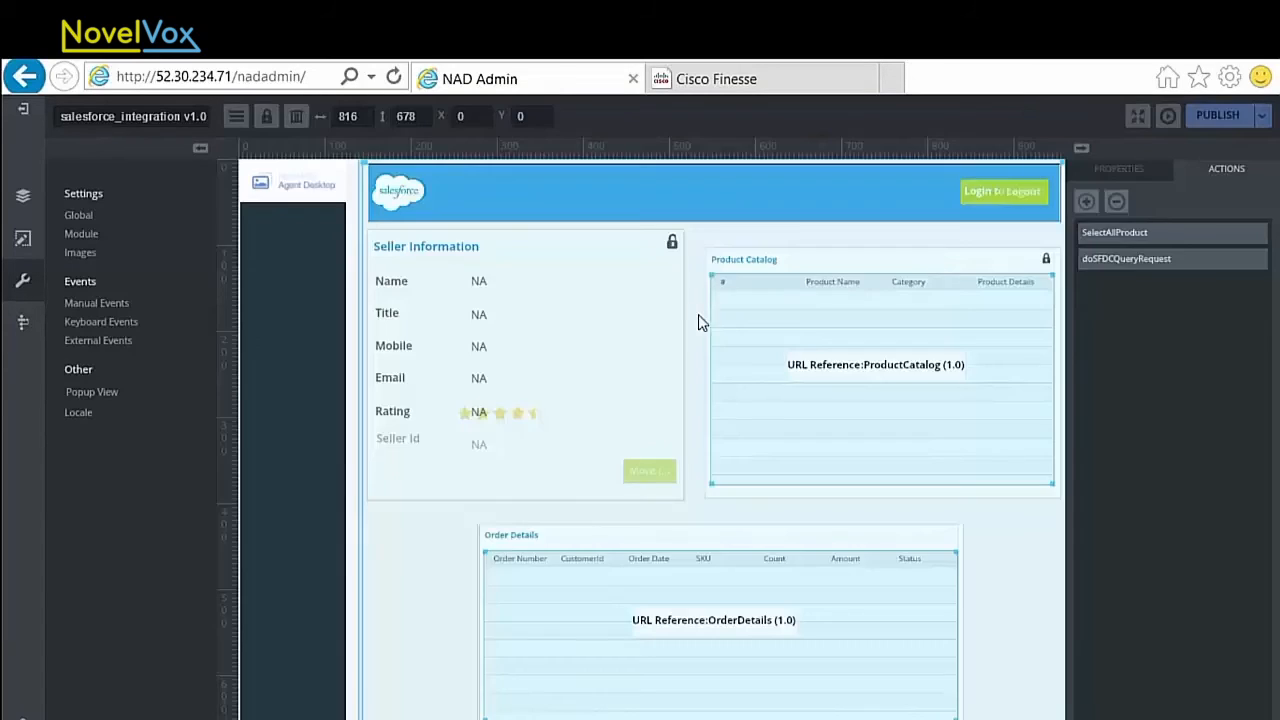
pyautogui.click(692, 318)
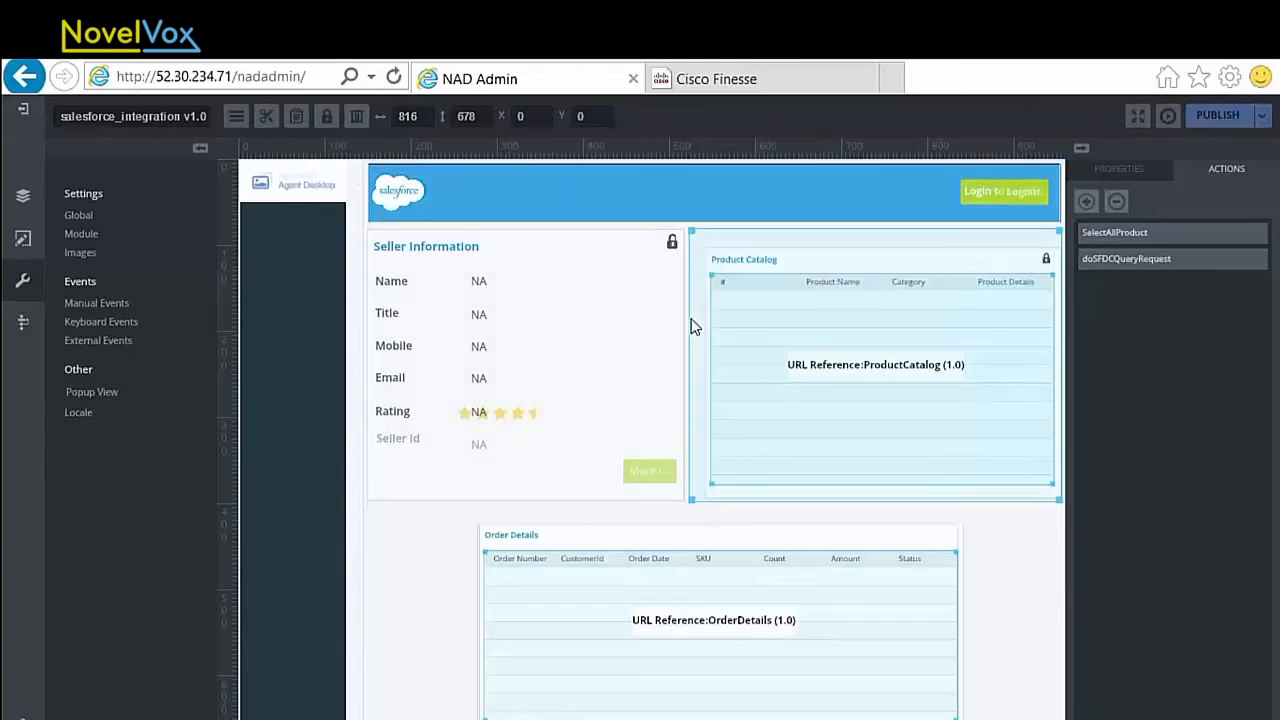
pyautogui.click(686, 229)
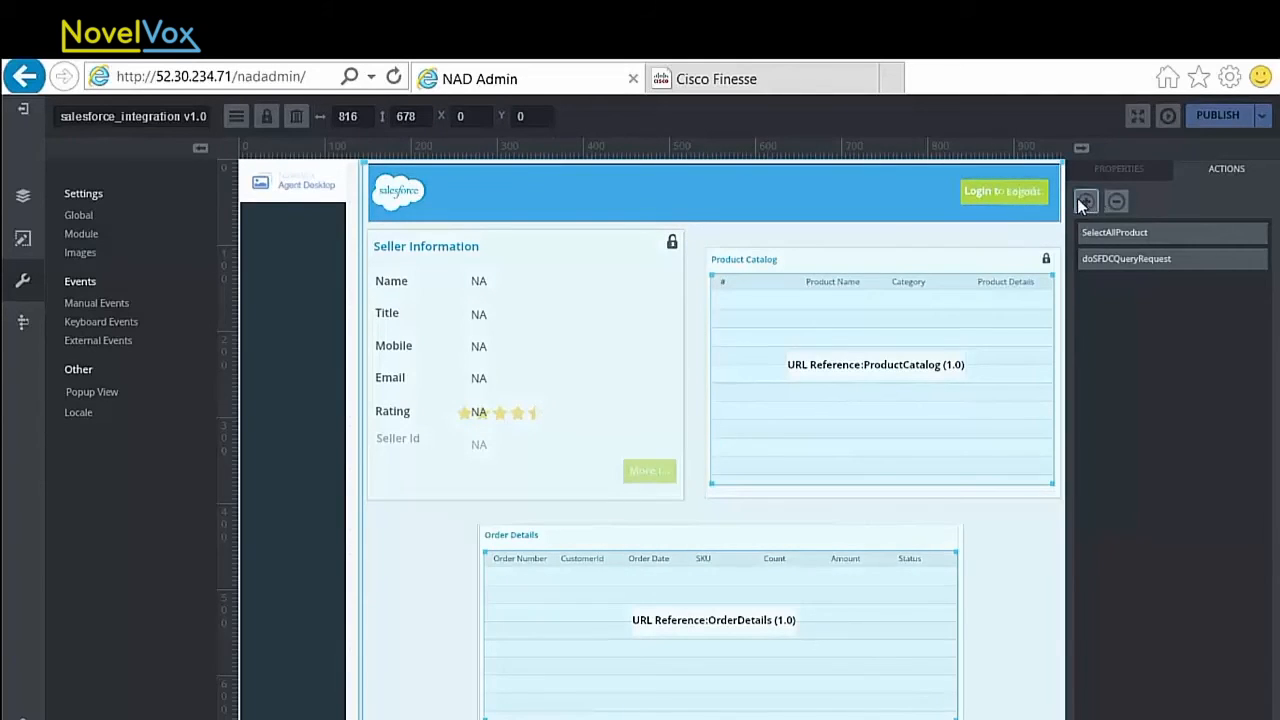
# Step: Add a Request Service action to the landing page frame, triggered by the CTI event CALL_INITIATED
pyautogui.click(1079, 200)
pyautogui.click(300, 190)
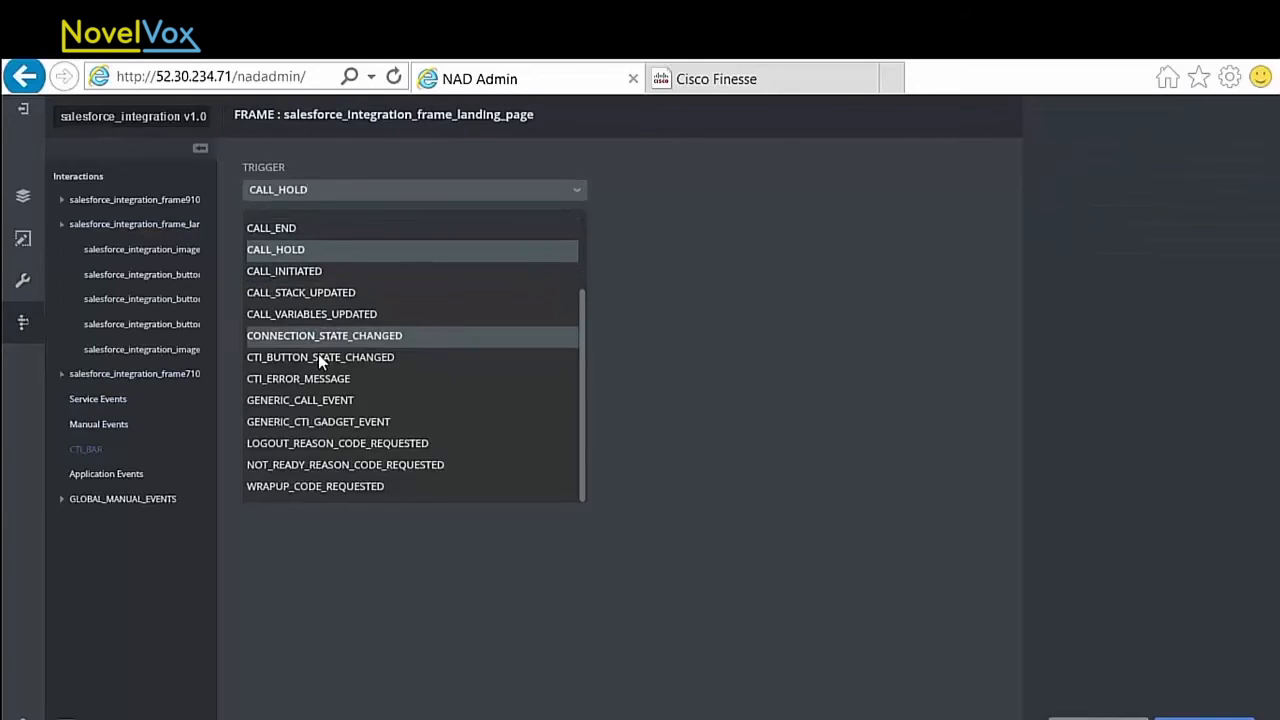
pyautogui.click(317, 272)
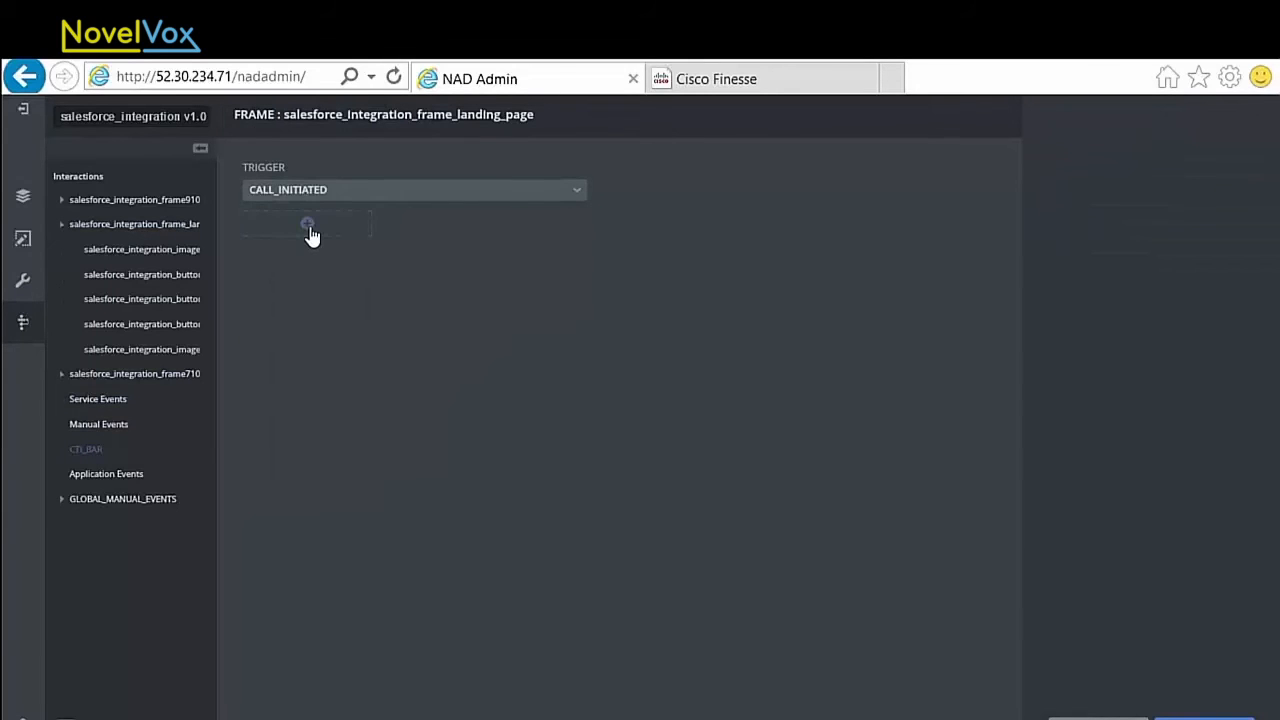
pyautogui.click(307, 226)
pyautogui.click(312, 438)
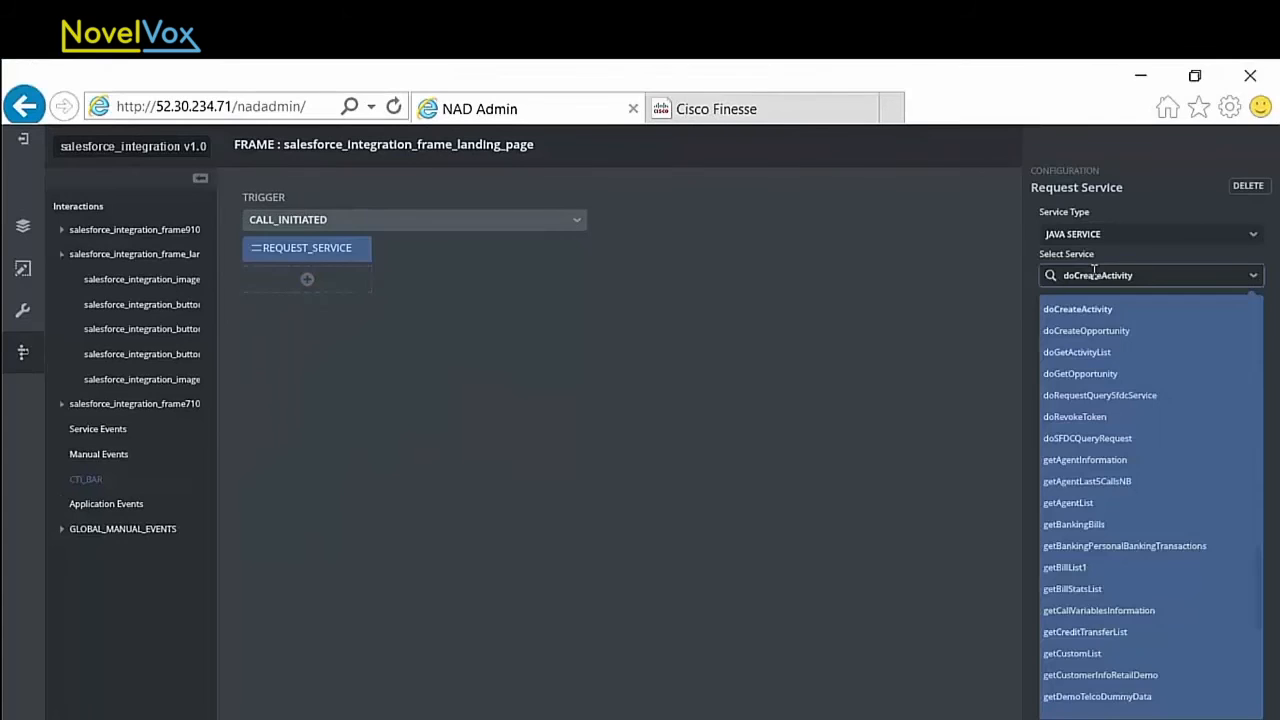
# Step: Set the request's service type to JAVA SERVICE and add the doSFDCQueryRequest service
pyautogui.press('Down')
pyautogui.press('Down')
pyautogui.press('Down')
pyautogui.press('Down')
pyautogui.press('Down')
pyautogui.press('Down')
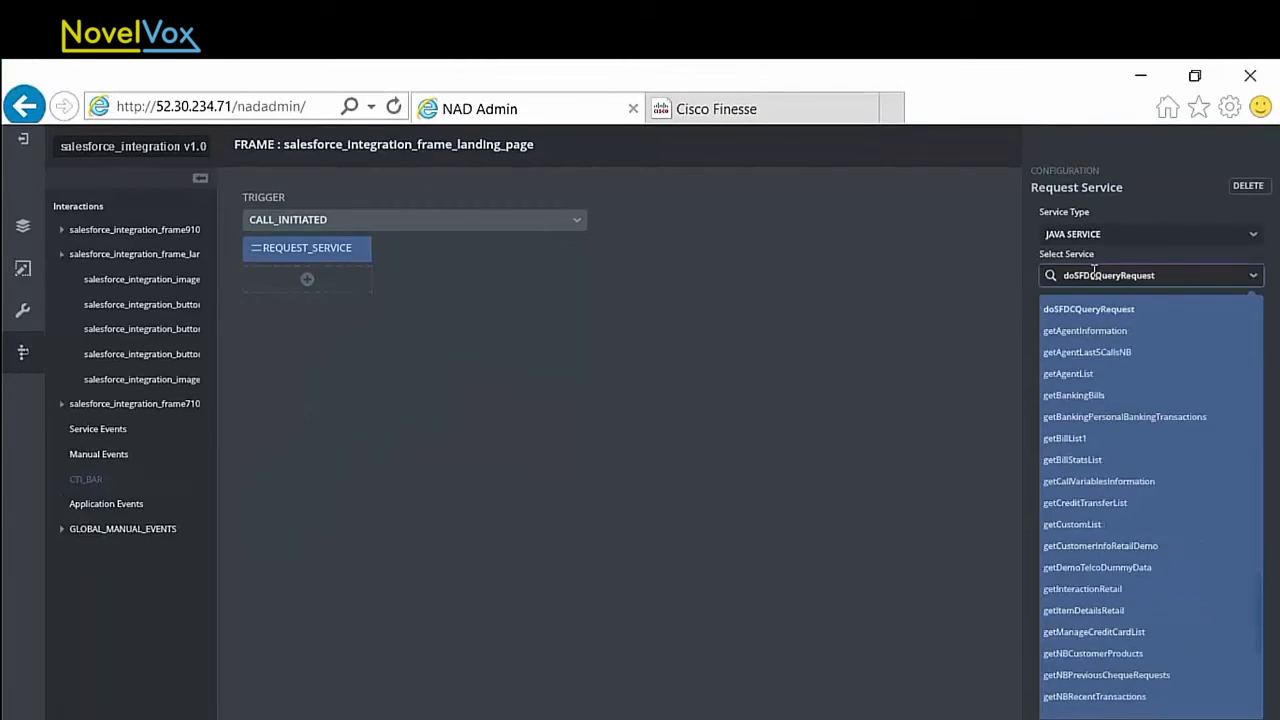
pyautogui.click(1189, 283)
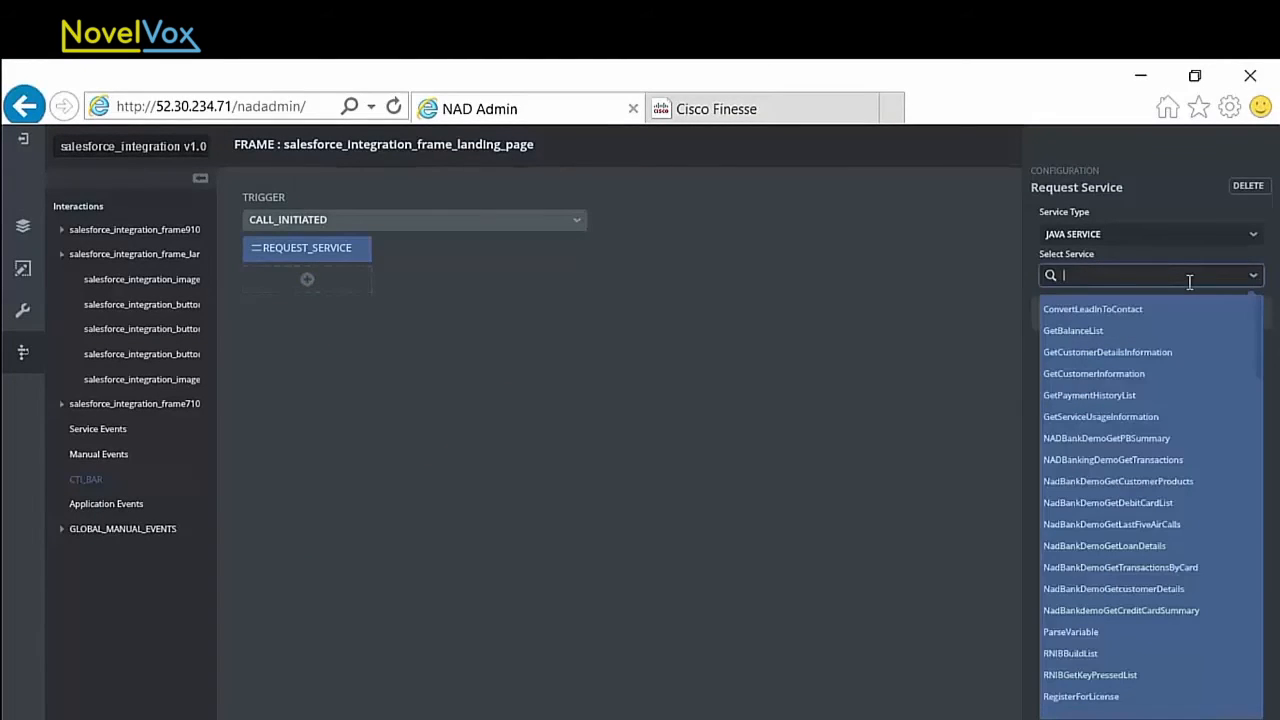
pyautogui.click(958, 334)
# Step: Set doSFDCQueryRequest's rawAuthObject parameter to DATA_STORE with filter key selletId and data value seller_information
pyautogui.click(1043, 313)
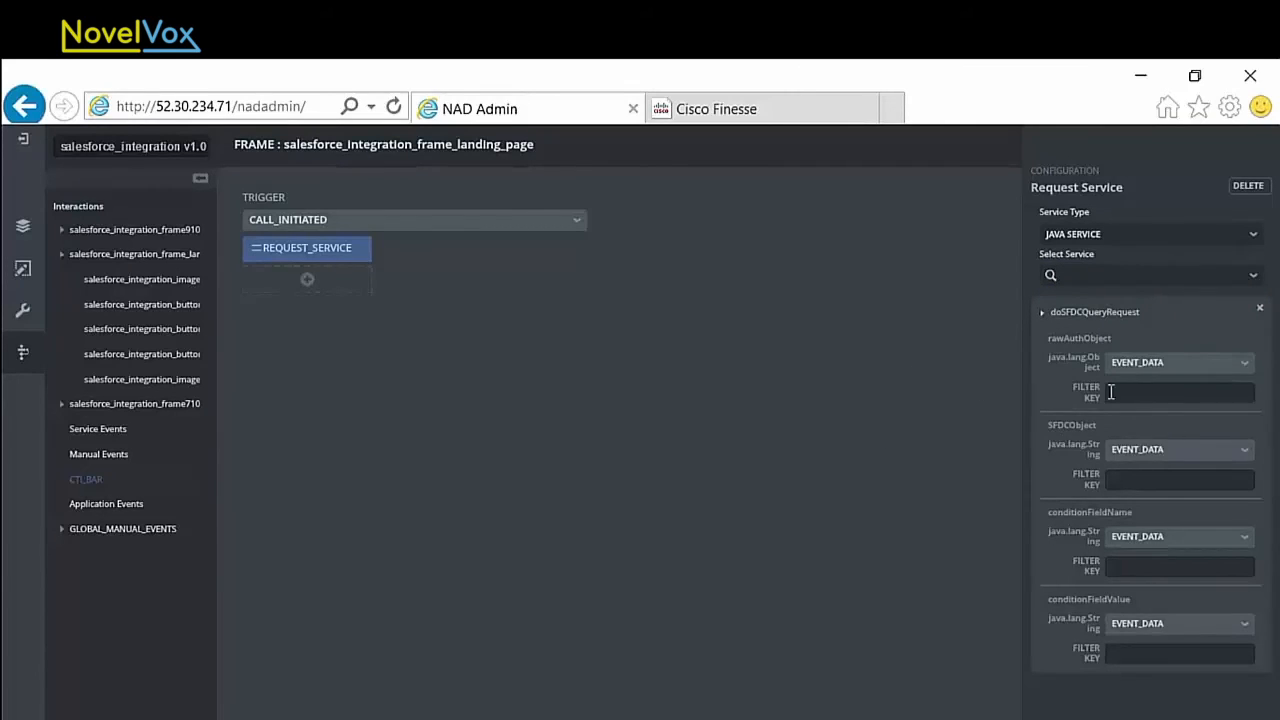
pyautogui.click(1178, 423)
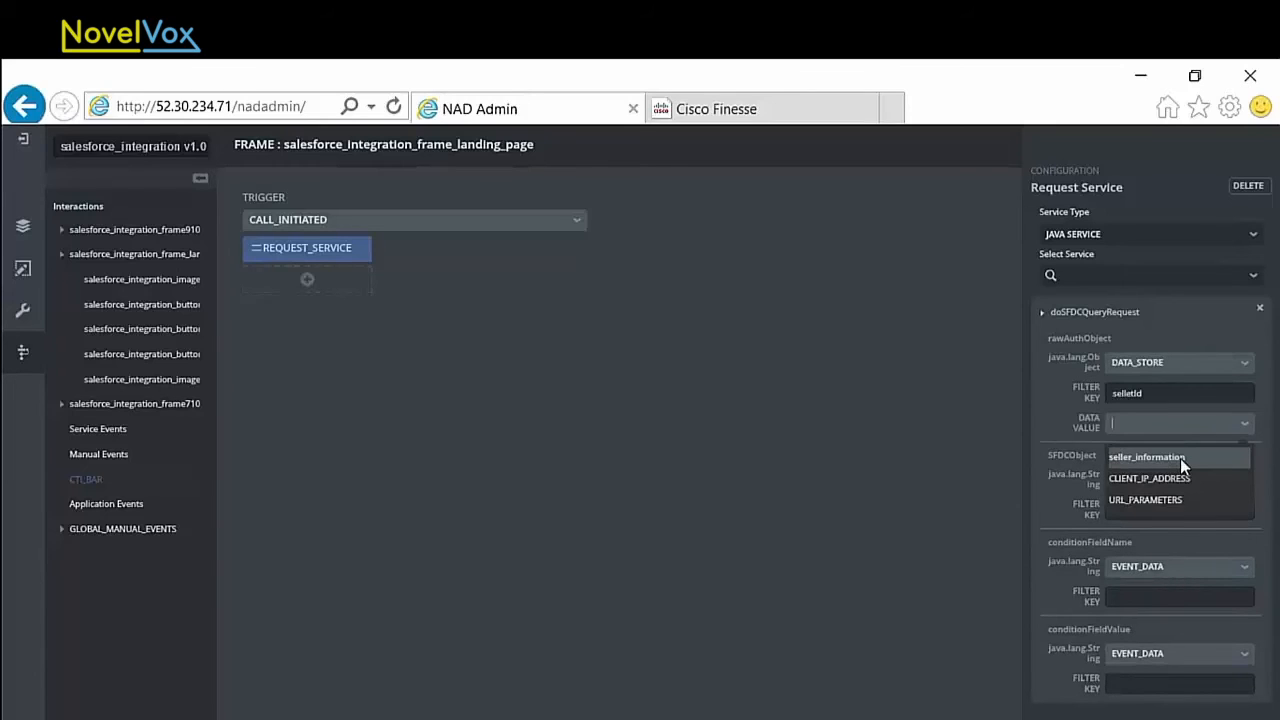
pyautogui.click(1180, 458)
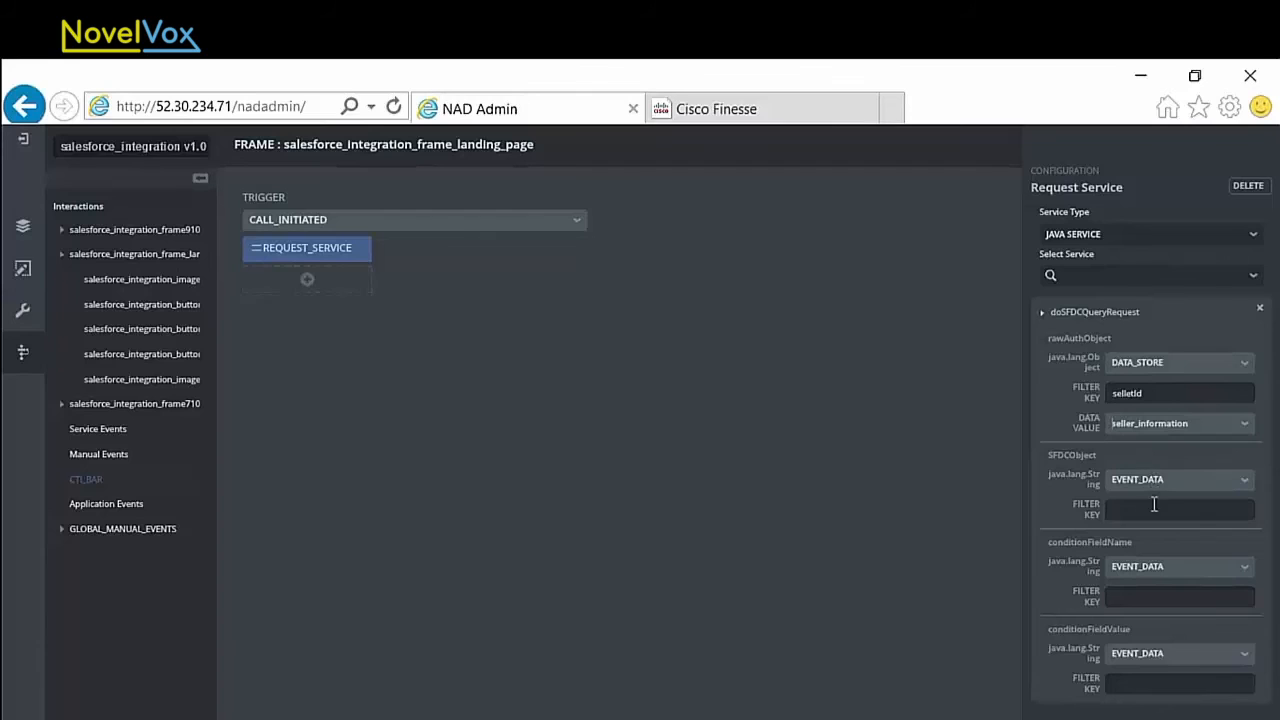
# Step: Set doSFDCQueryRequest's SFDCObject to CONSTANT_VALUE Contact and its conditionFieldName to CONSTANT_VALUE Mobile_Phone
pyautogui.click(1176, 475)
pyautogui.click(1181, 508)
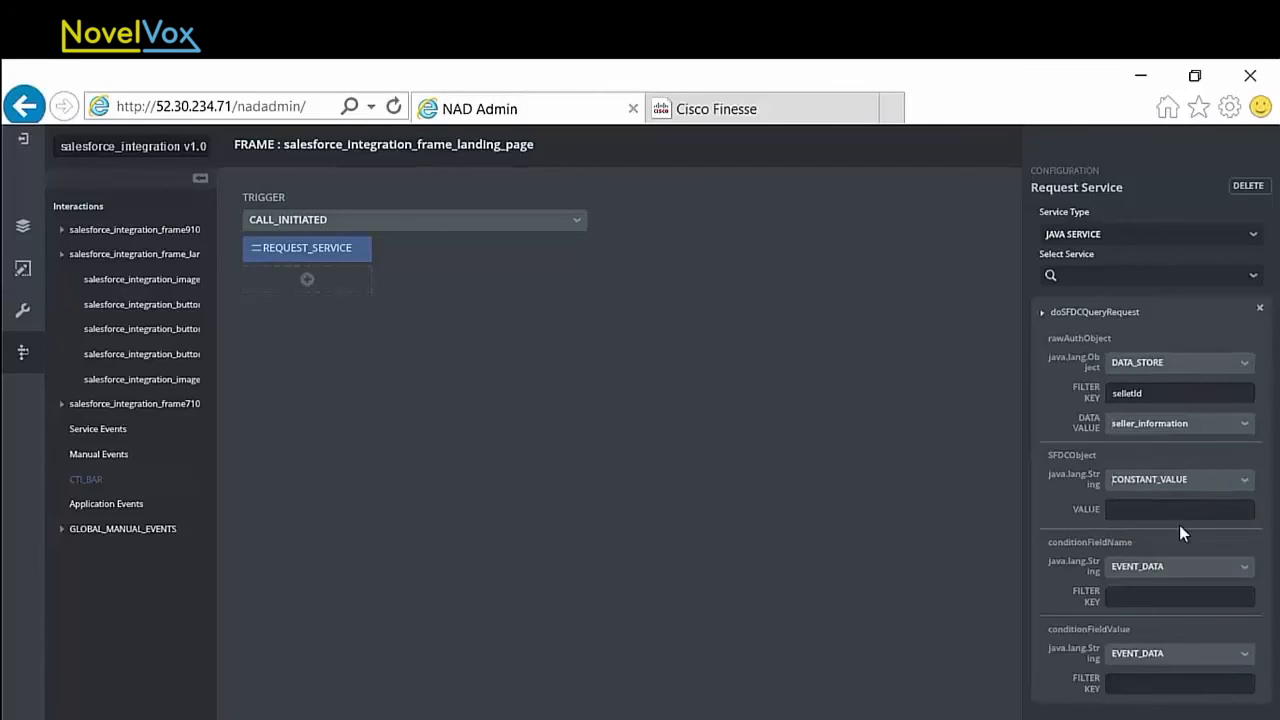
pyautogui.write('Contact')
pyautogui.click(1225, 566)
pyautogui.click(1223, 583)
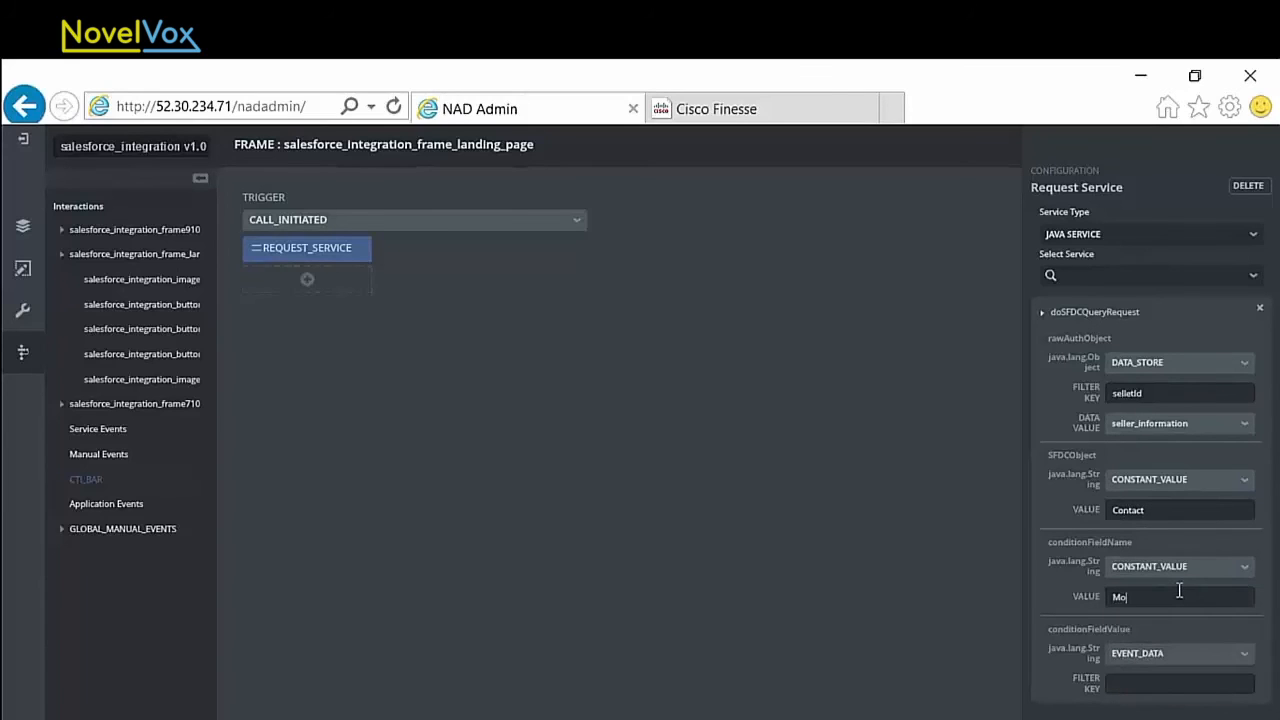
# Step: Set the conditionFieldValue source of doSFDCQueryRequest to SESSION_OBJECT and open its session data choices
pyautogui.click(1180, 655)
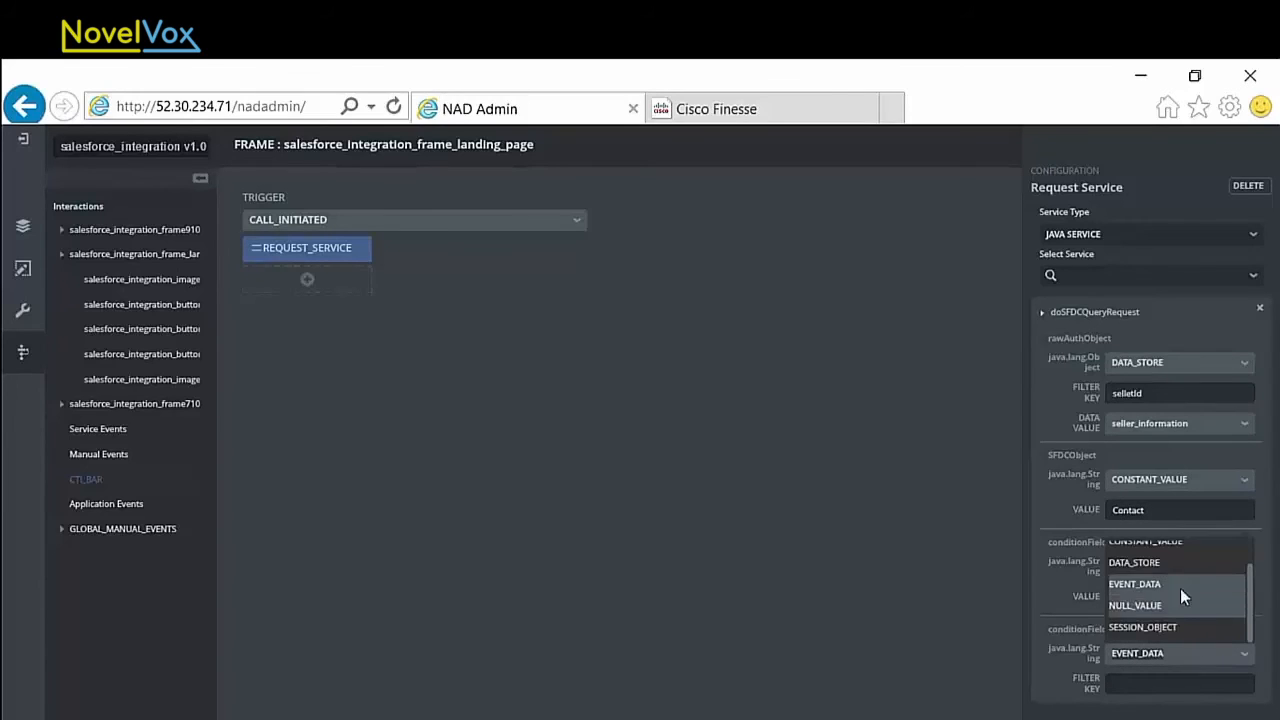
pyautogui.click(1201, 626)
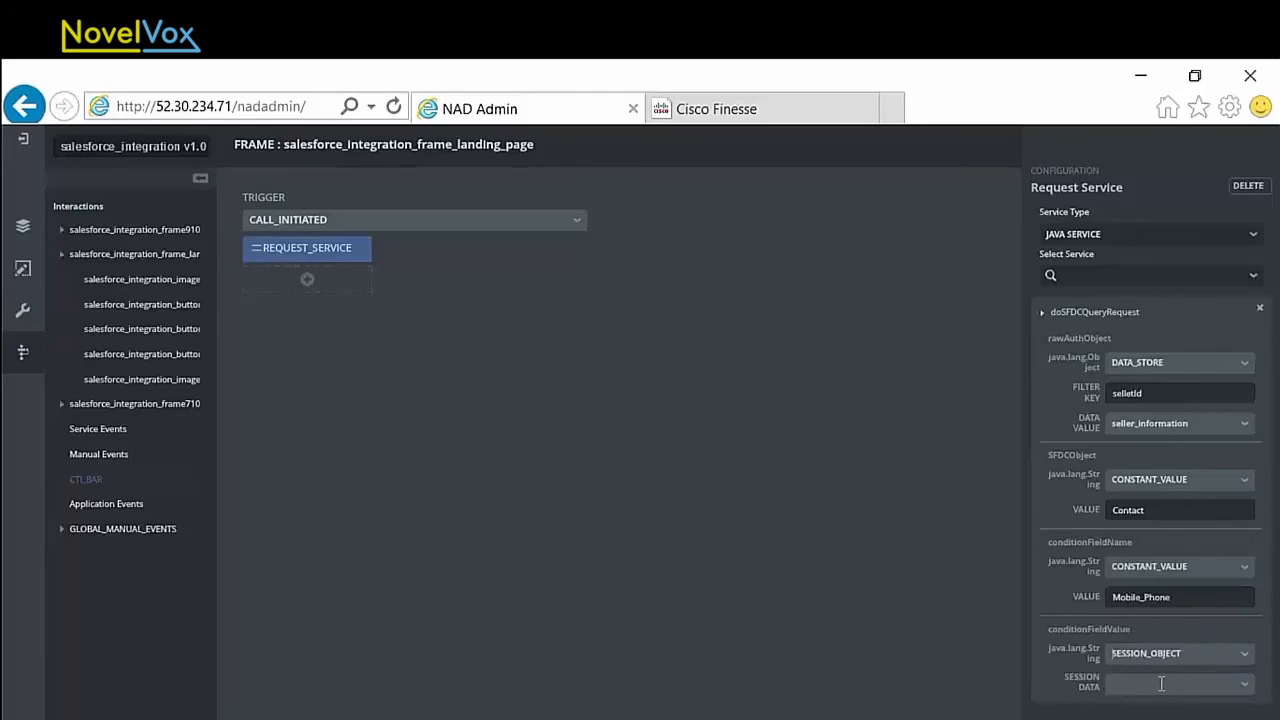
pyautogui.click(1161, 684)
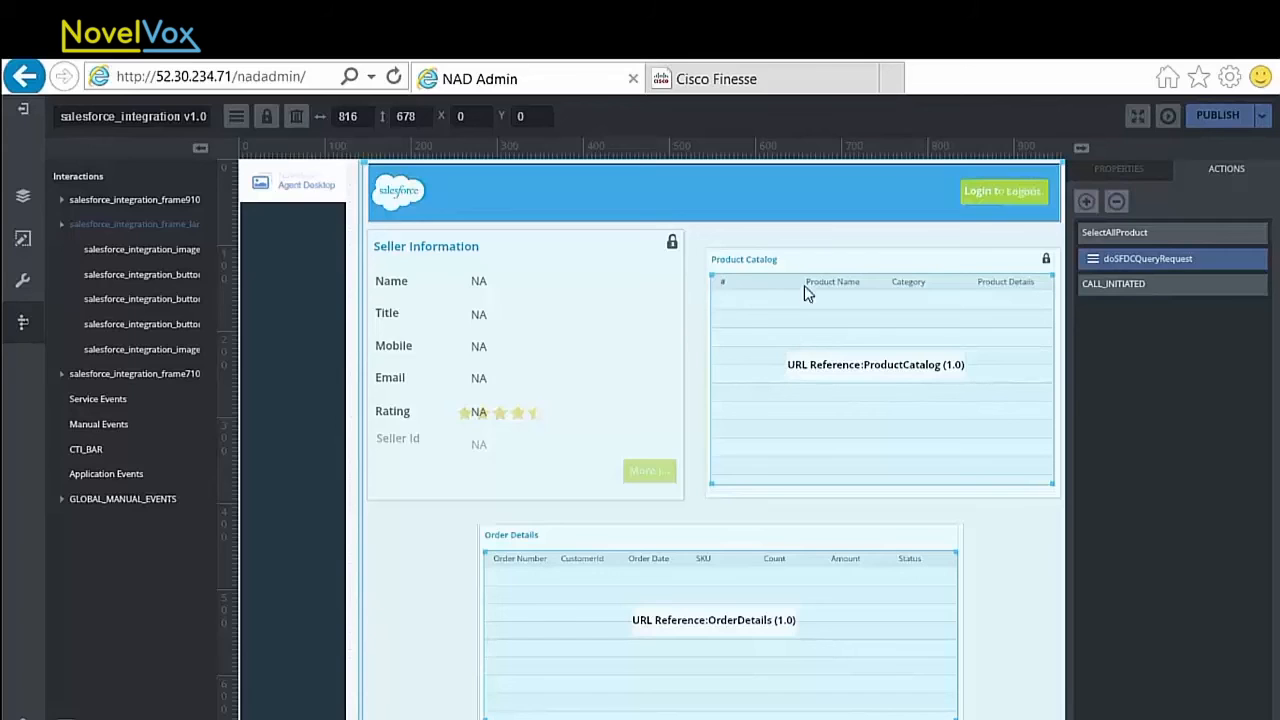
# Step: Review the landing page frame's doSFDCQueryRequest action, checking the conditional's filter key and the sellerId parameter of its SelectAllProduct request
pyautogui.click(1143, 252)
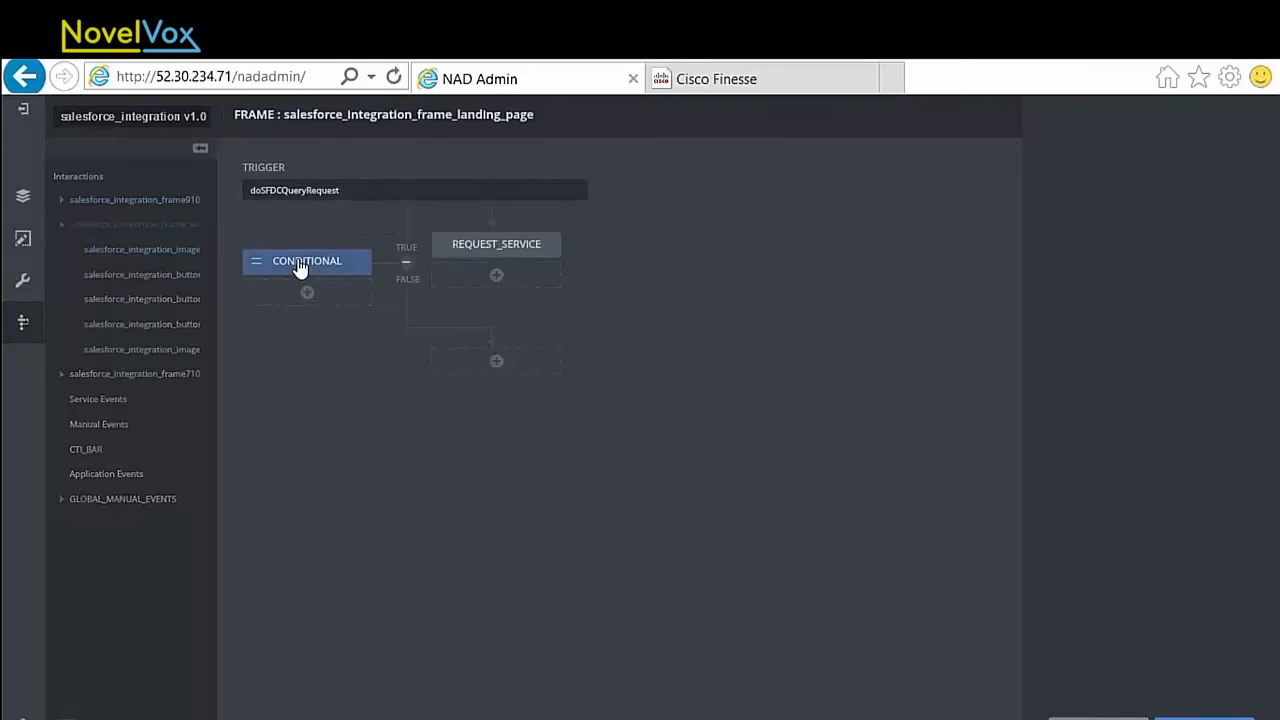
pyautogui.click(301, 267)
pyautogui.moveTo(1189, 235); pyautogui.dragTo(1105, 236)
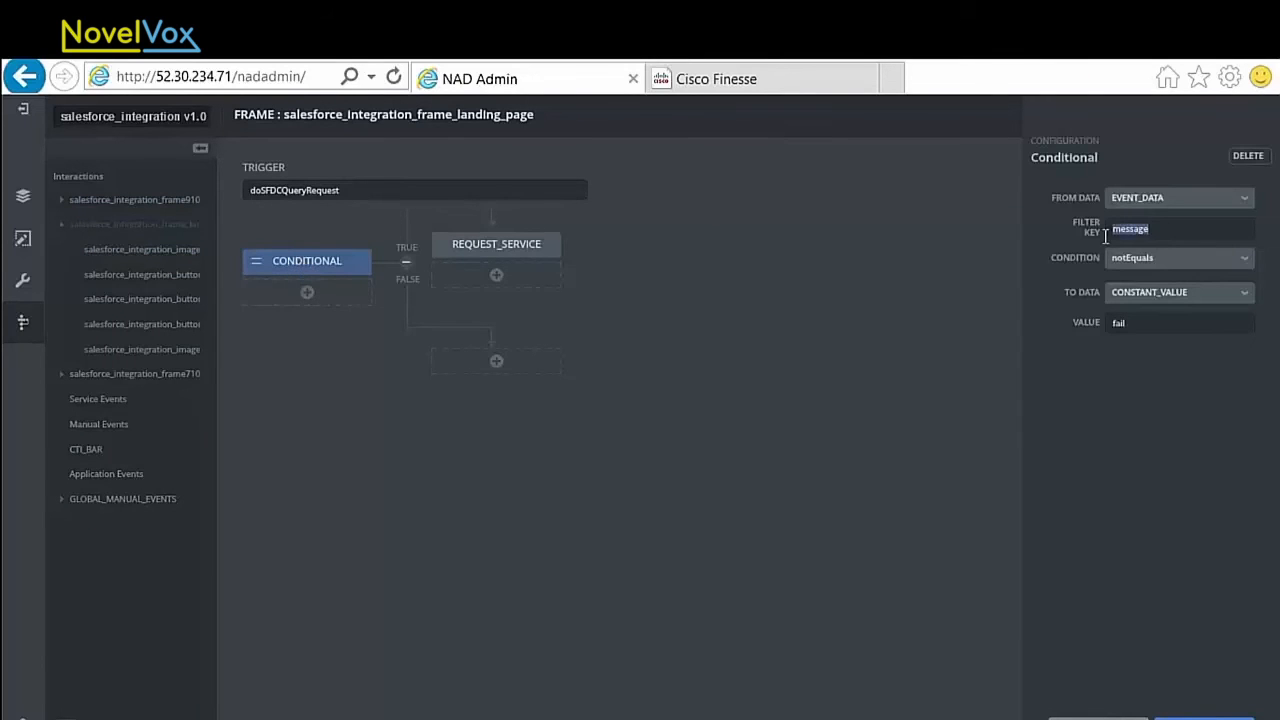
pyautogui.click(523, 258)
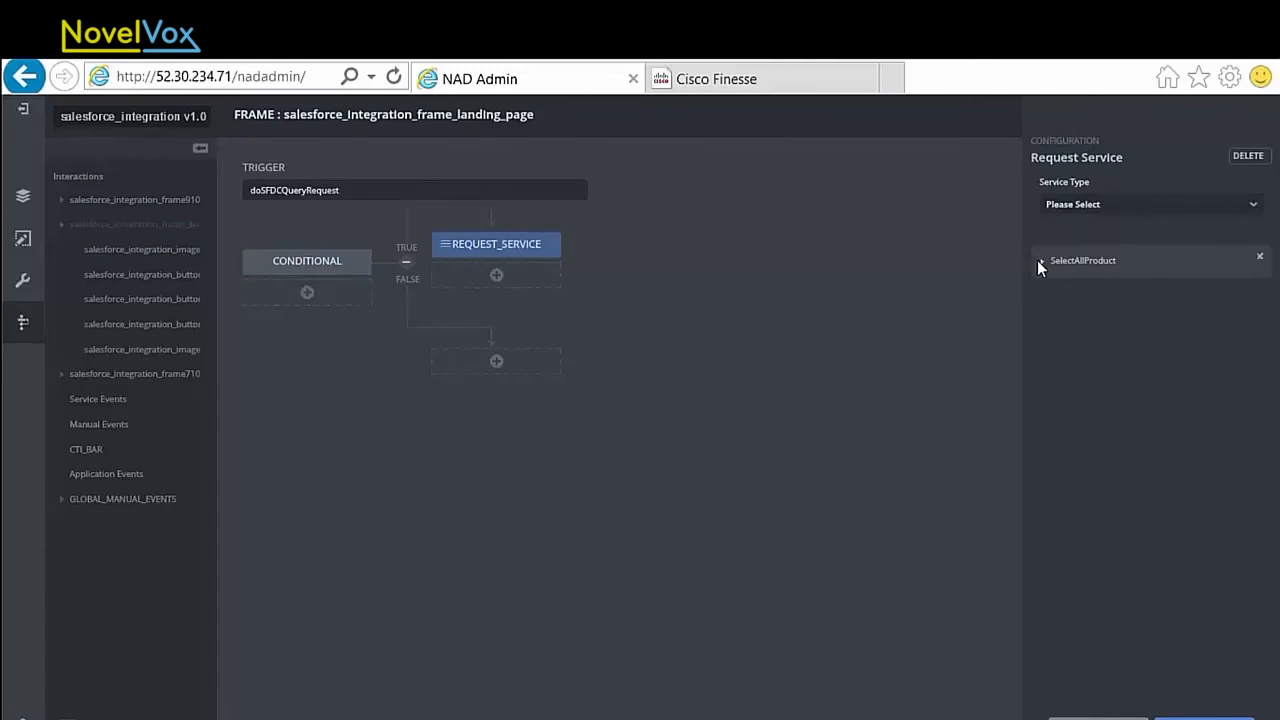
pyautogui.click(1042, 262)
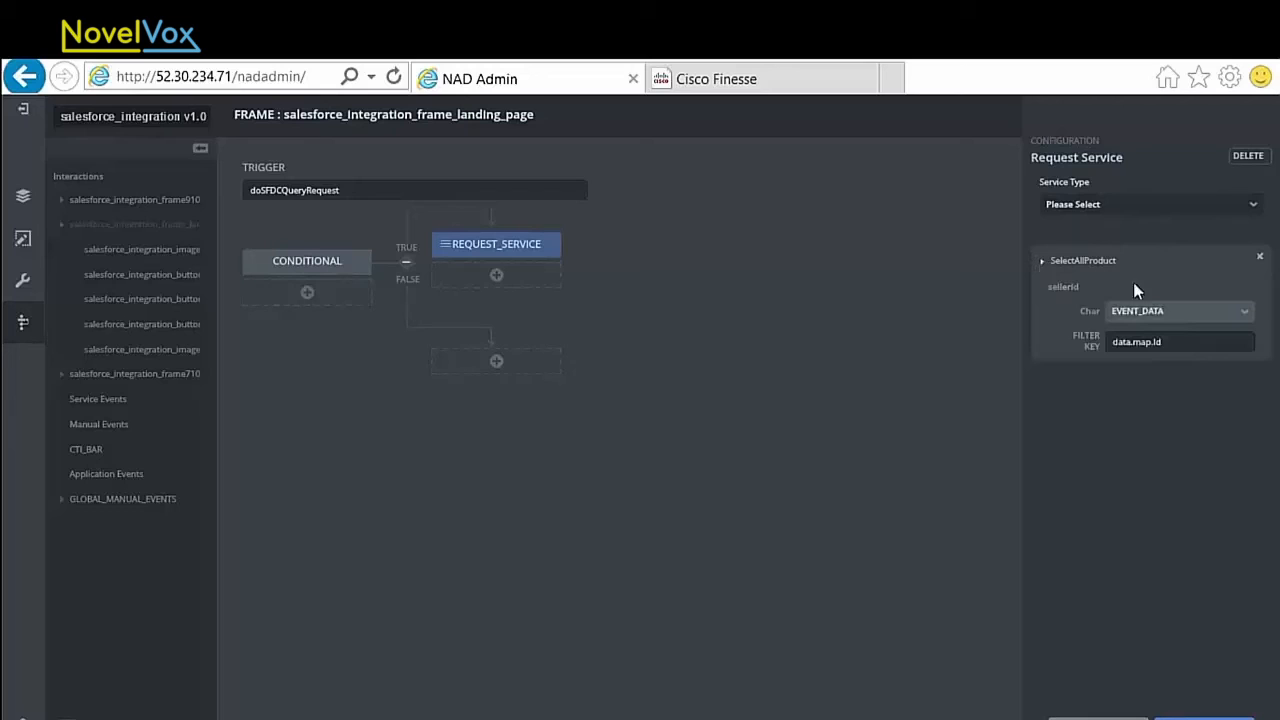
pyautogui.moveTo(1177, 341); pyautogui.dragTo(1108, 342)
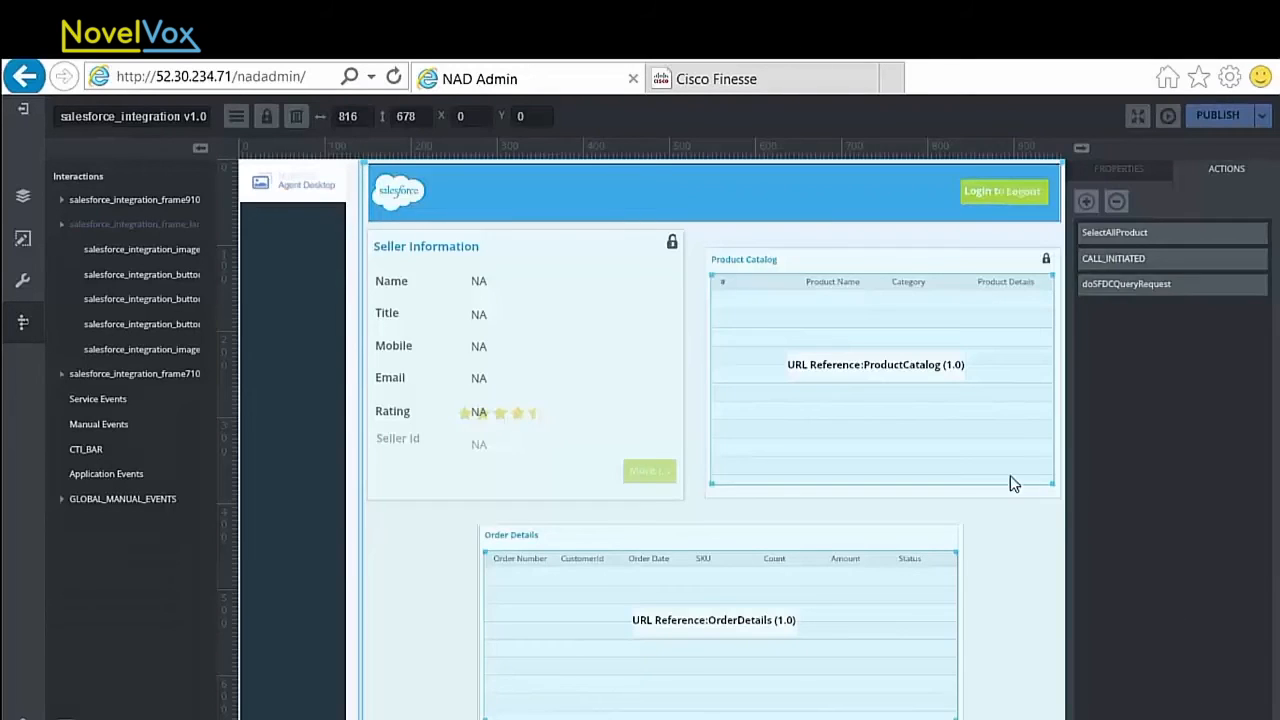
# Step: Return to the design canvas with the Product Catalog frame selected and publish the salesforce_integration project
pyautogui.click(644, 582)
pyautogui.click(806, 457)
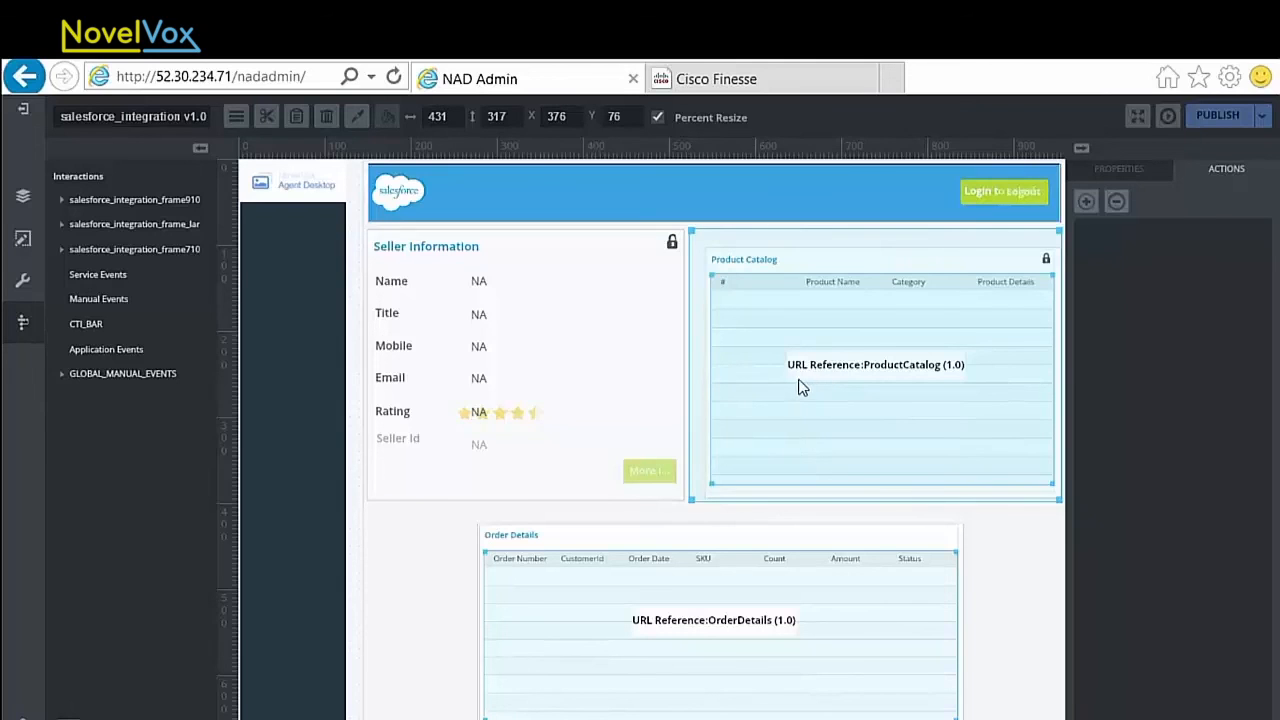
pyautogui.click(1205, 116)
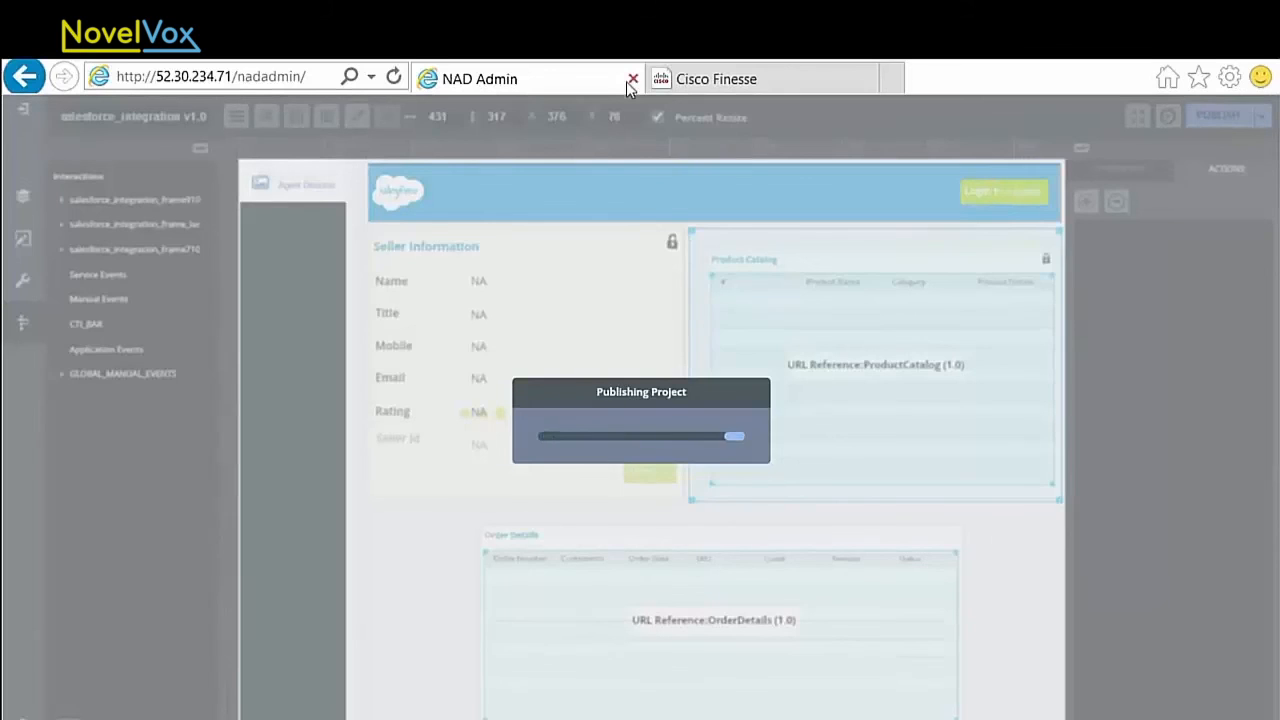
# Step: Switch to Cisco Finesse, log in to Agent Desktop with the agent ID, extension and password, and set the agent state to Ready
pyautogui.click(720, 87)
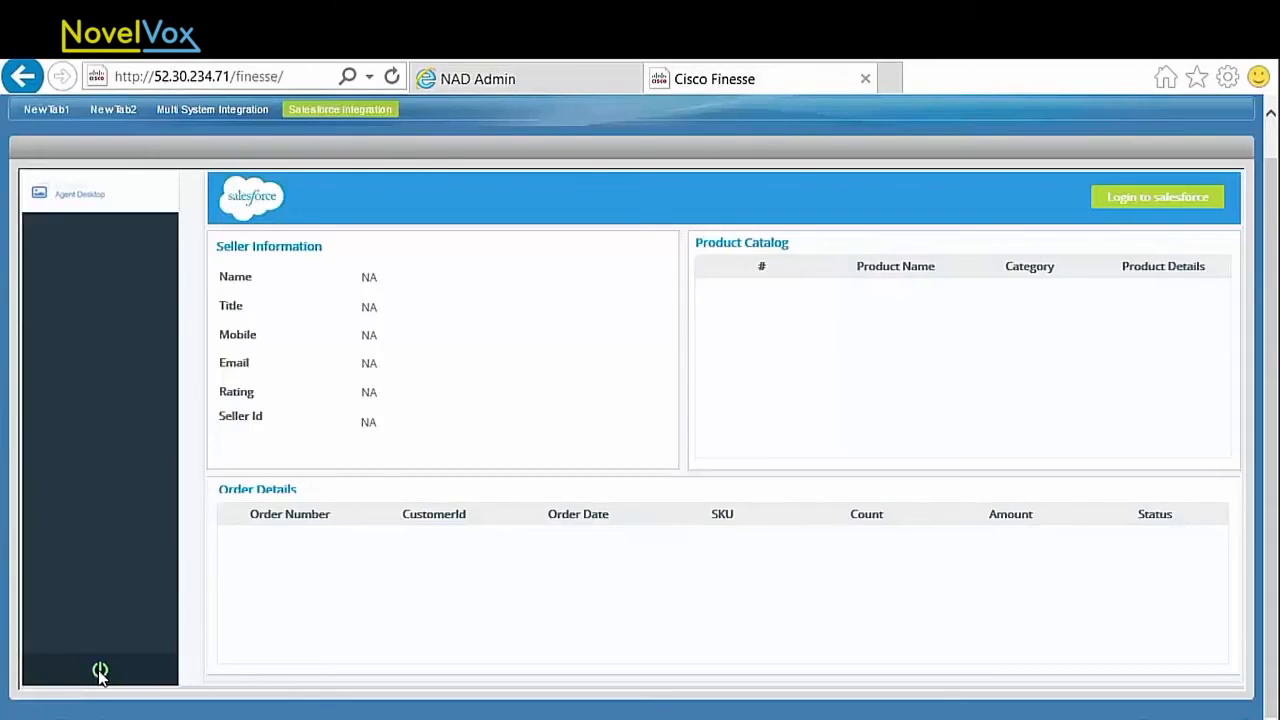
pyautogui.click(102, 524)
pyautogui.write('2222')
pyautogui.click(99, 556)
pyautogui.write('2')
pyautogui.click(116, 597)
pyautogui.click(119, 643)
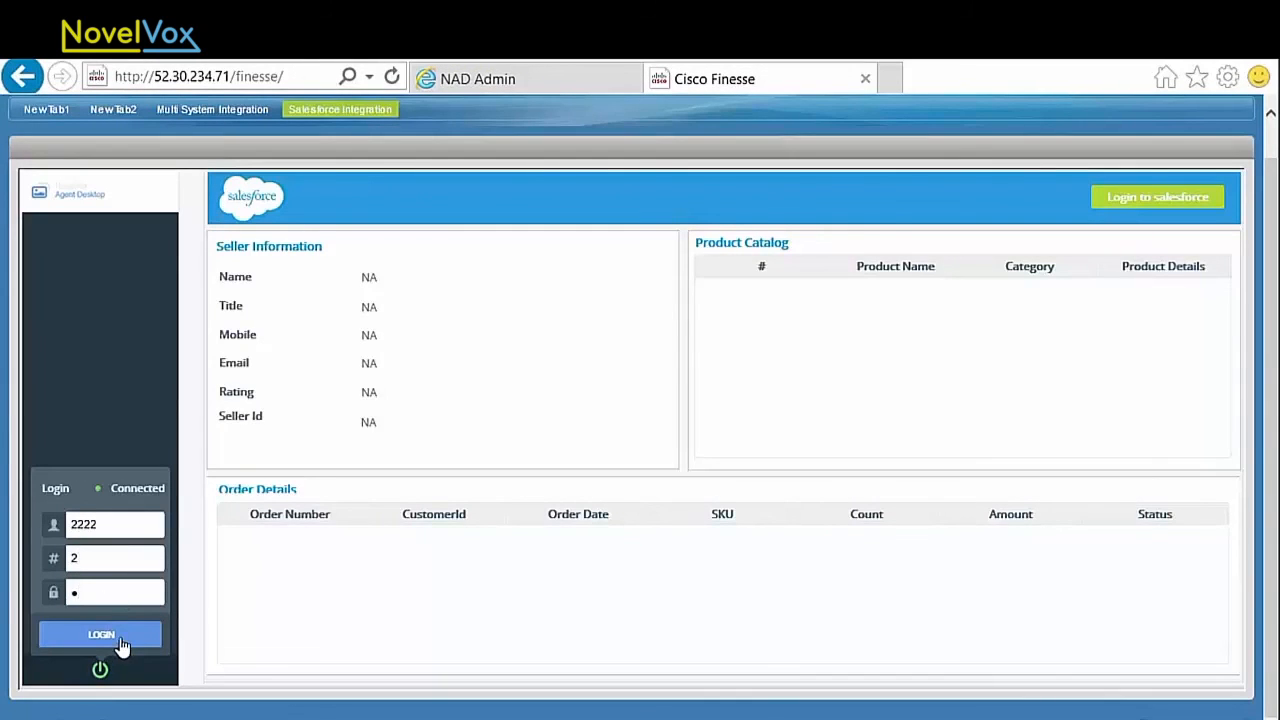
pyautogui.click(133, 423)
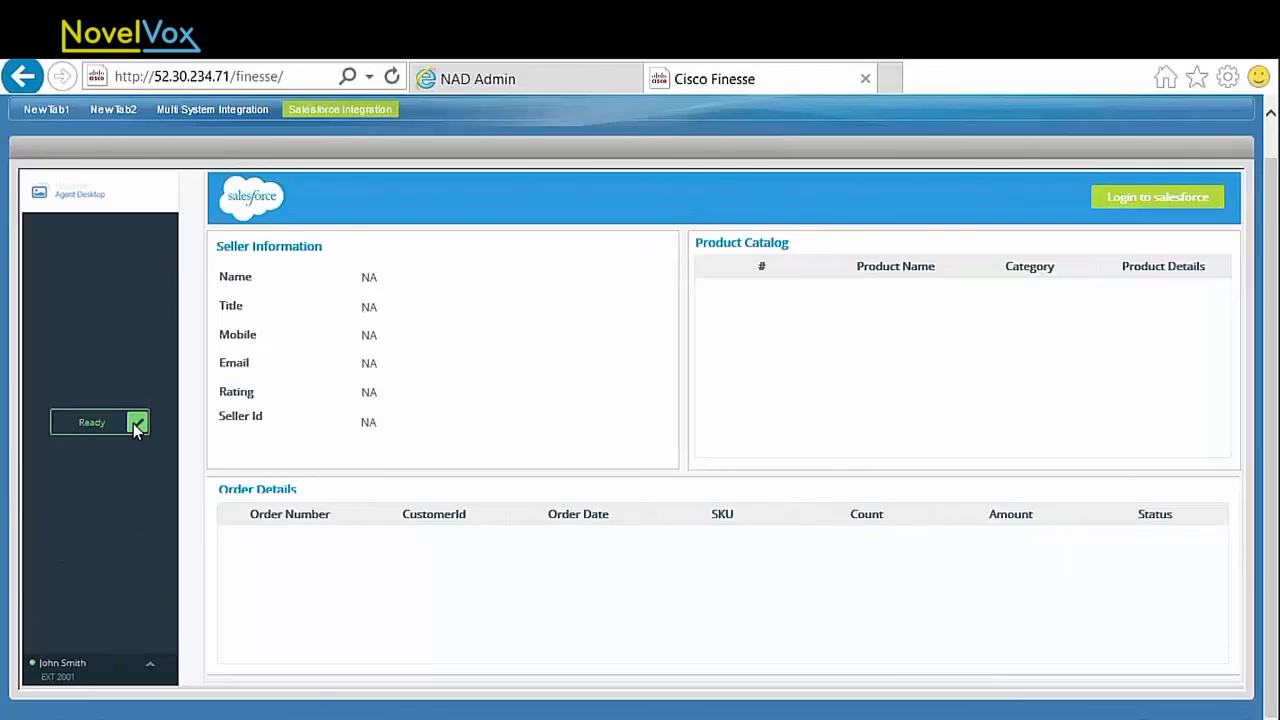
# Step: Log in to Salesforce from the agent desktop with the prefilled username, password and security token
pyautogui.click(1157, 203)
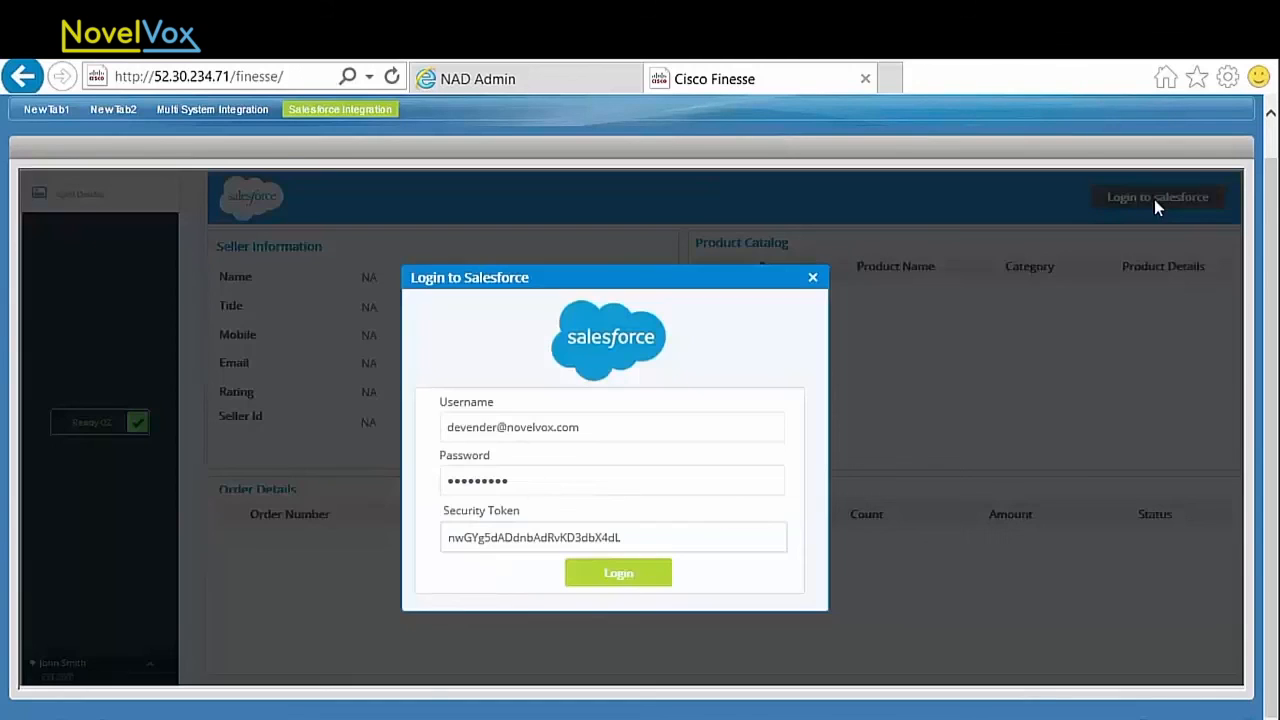
pyautogui.click(599, 427)
pyautogui.click(531, 480)
pyautogui.click(558, 537)
pyautogui.click(636, 568)
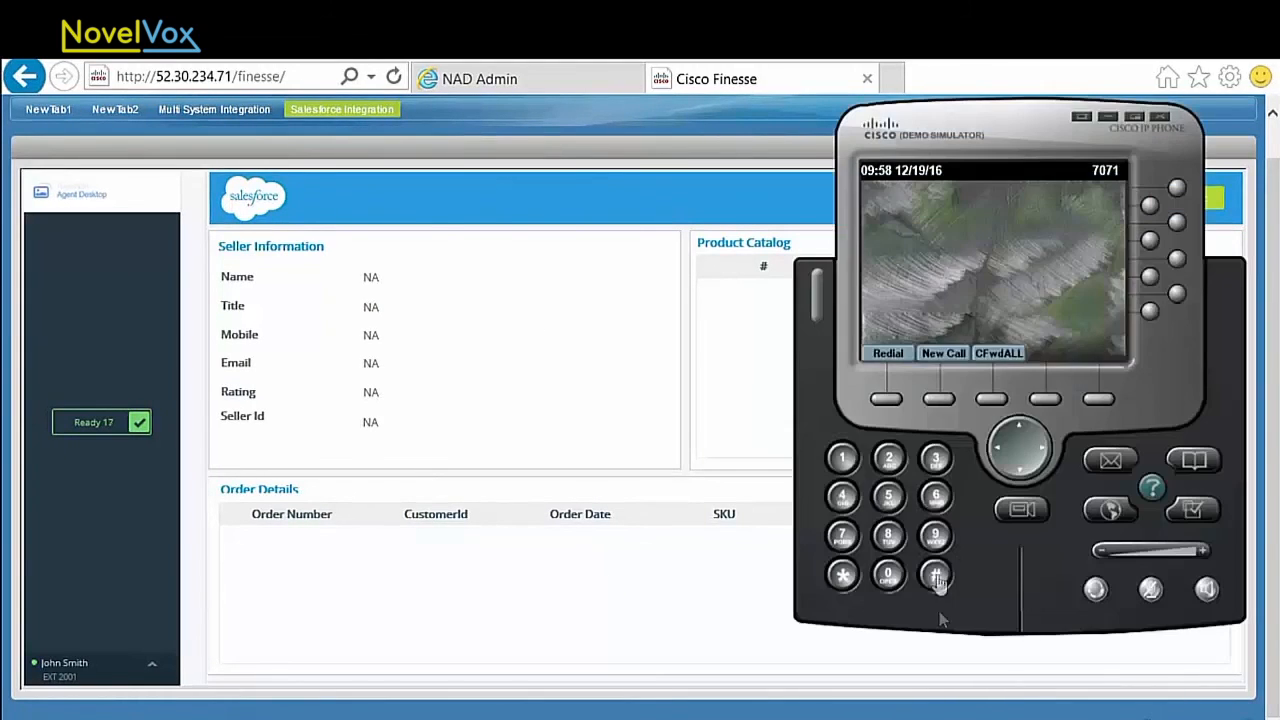
# Step: Place a test call to the agent by dialing the agent's number on the Cisco IP phone simulator
pyautogui.click(892, 465)
pyautogui.click(892, 465)
pyautogui.click(893, 463)
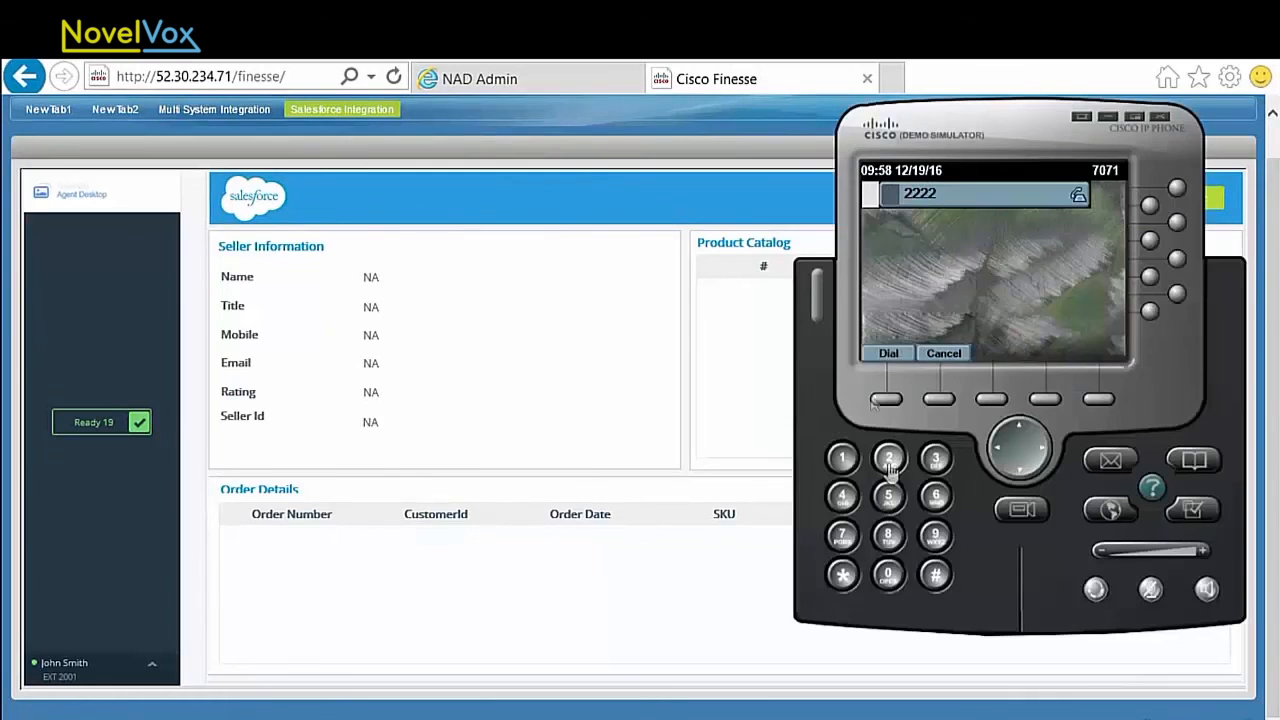
pyautogui.click(887, 354)
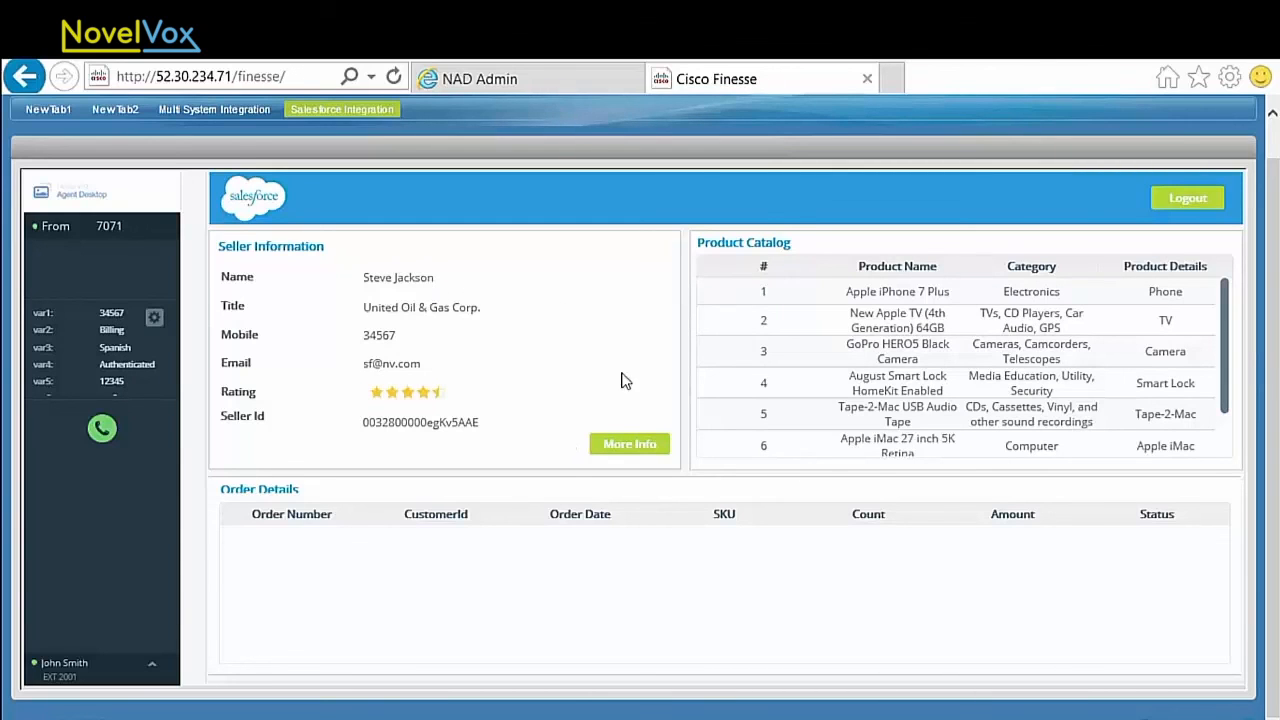
# Step: Select the GoPro HERO5 Black Camera in the Product Catalog to load its order details
pyautogui.moveTo(1218, 314); pyautogui.dragTo(763, 300)
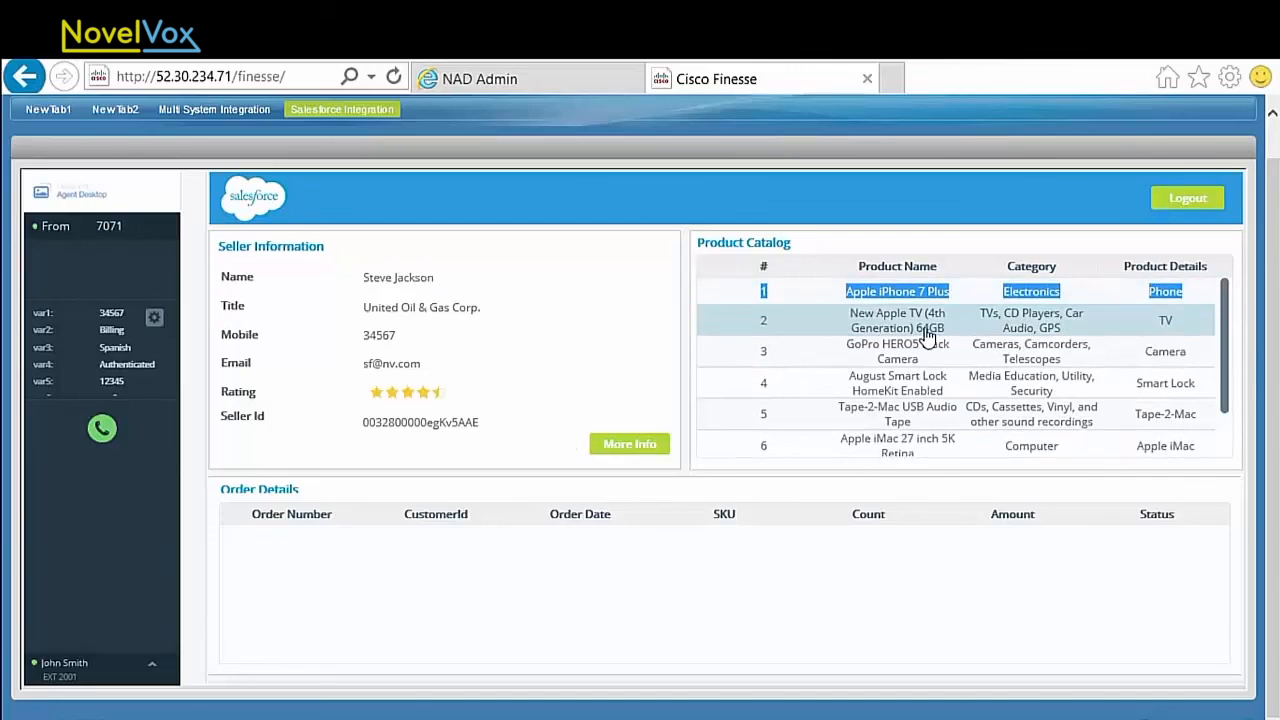
pyautogui.click(886, 356)
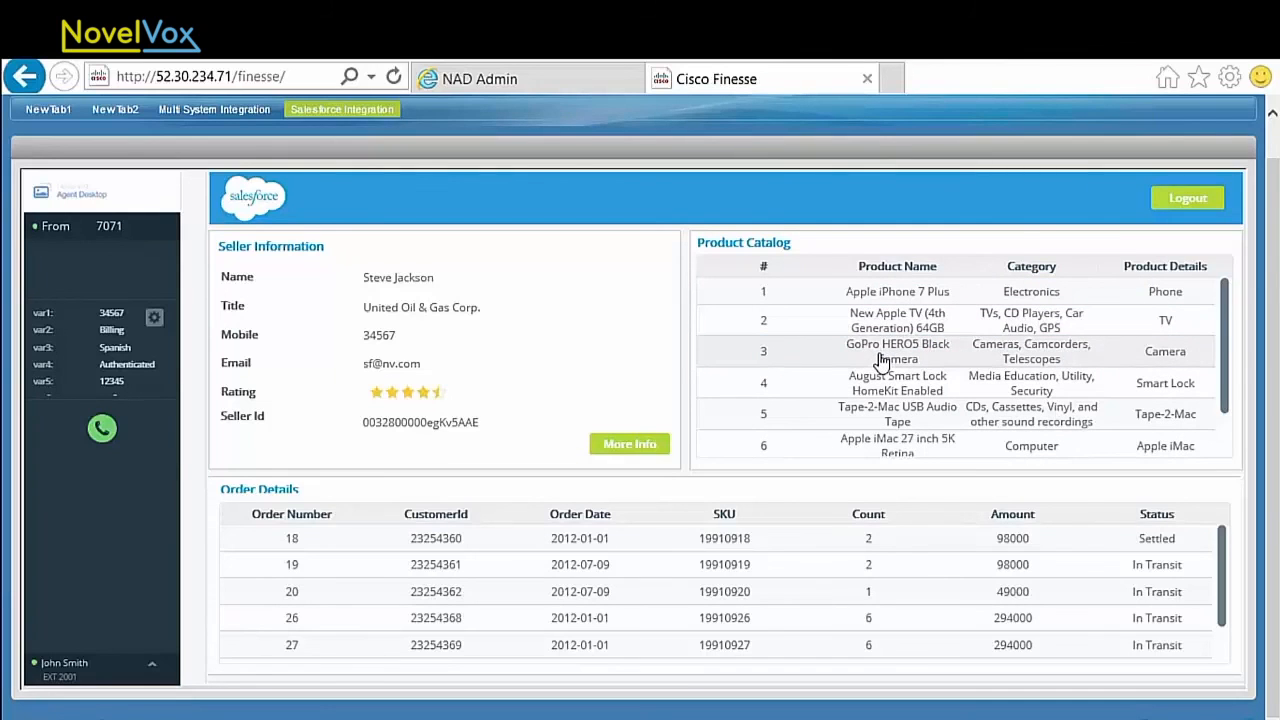